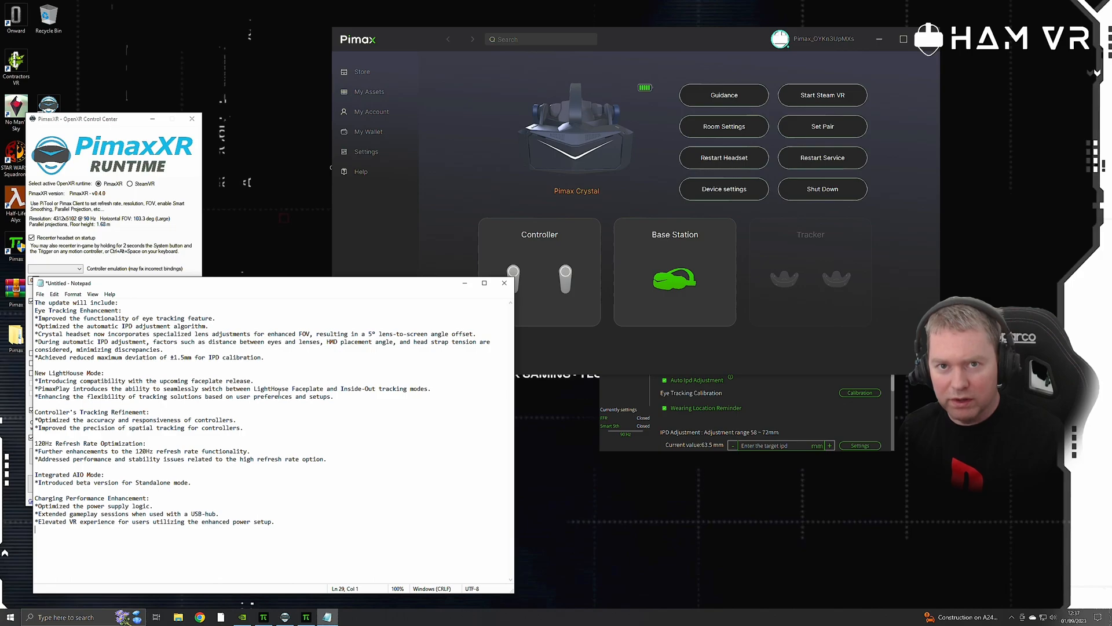
Step: Review the Eye Tracking Enhancement section of the update notes, highlighting the automatic IPD adjustment and lens offset lines
click(188, 318)
drag(128, 311, 30, 312)
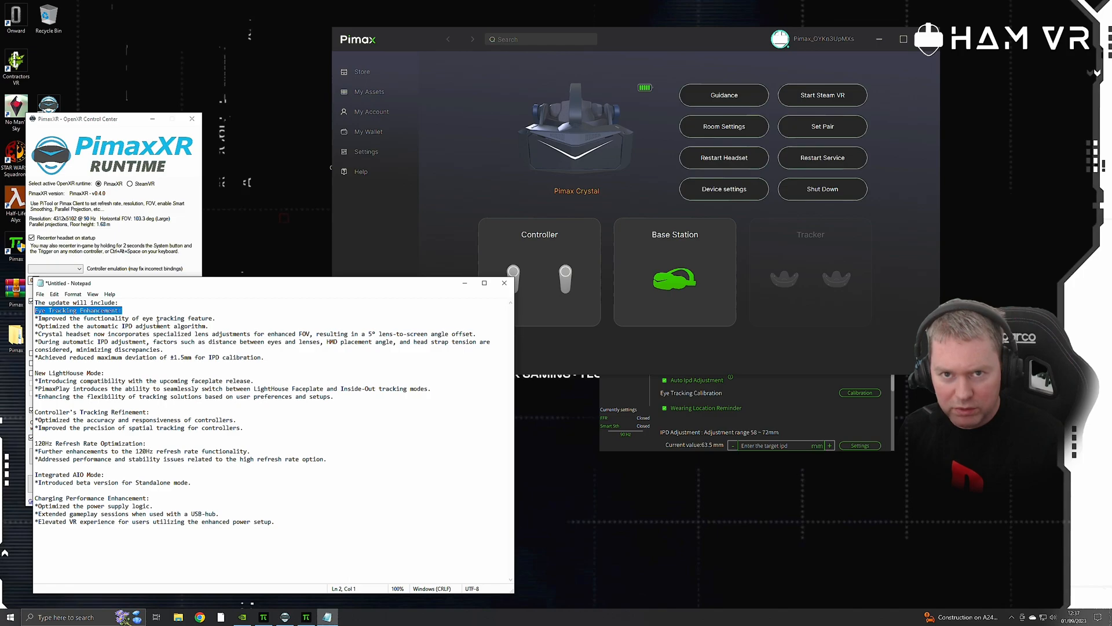
click(157, 325)
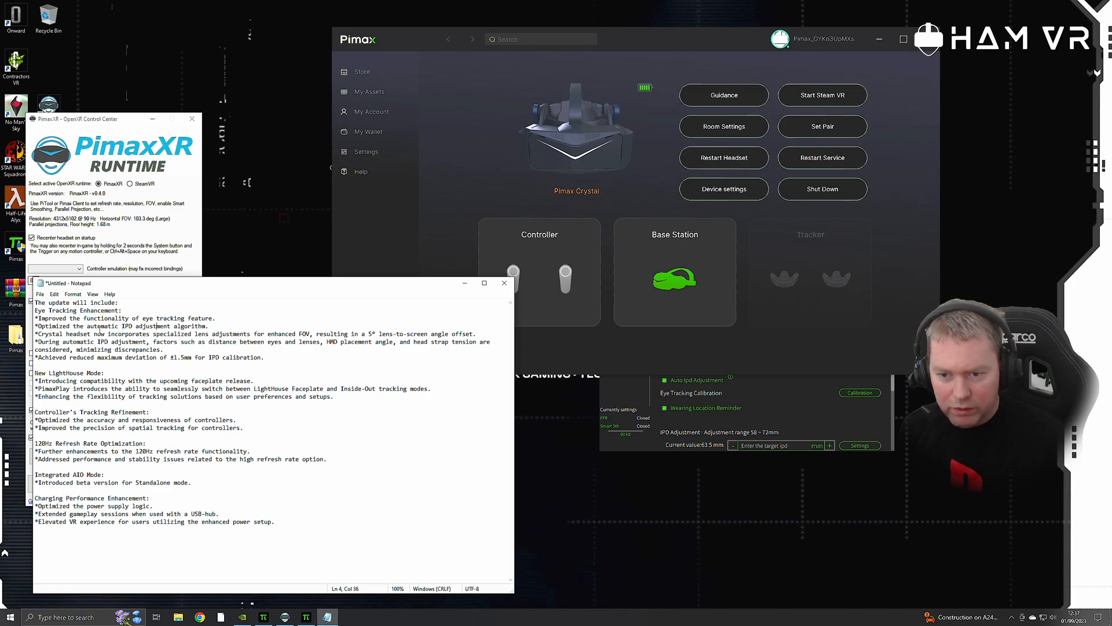
drag(122, 326, 274, 325)
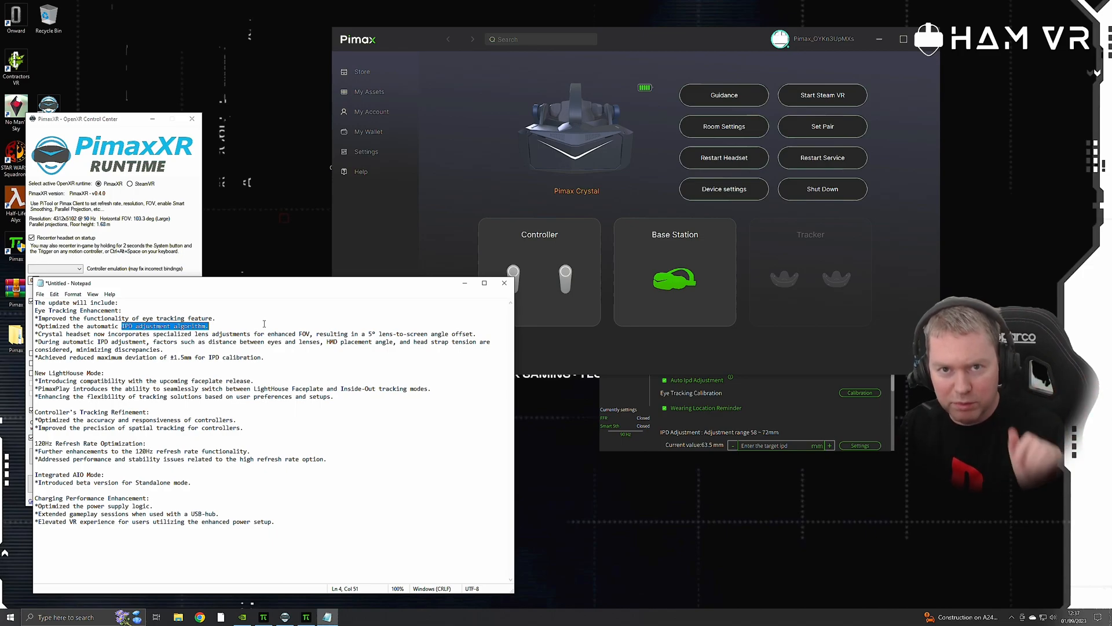
click(272, 348)
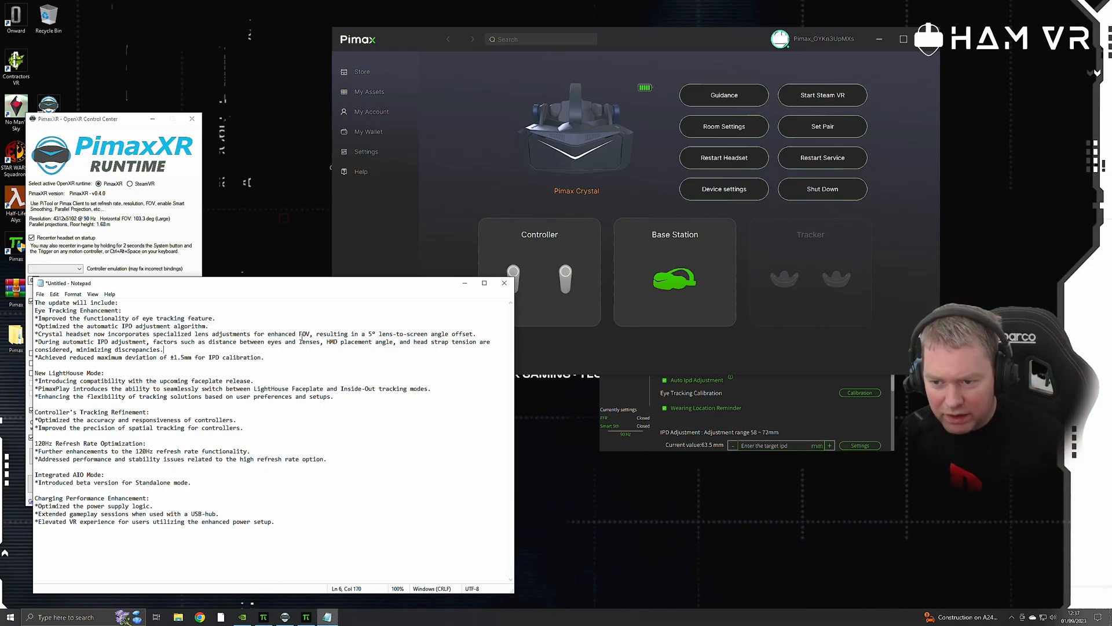
drag(316, 336, 390, 335)
click(406, 335)
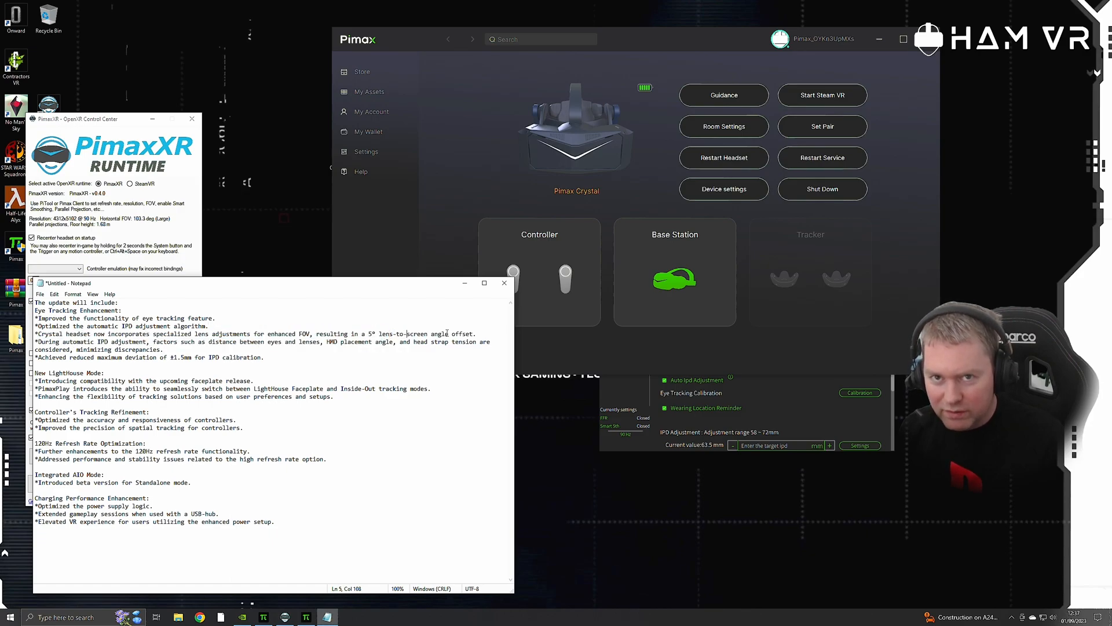
drag(475, 334, 247, 335)
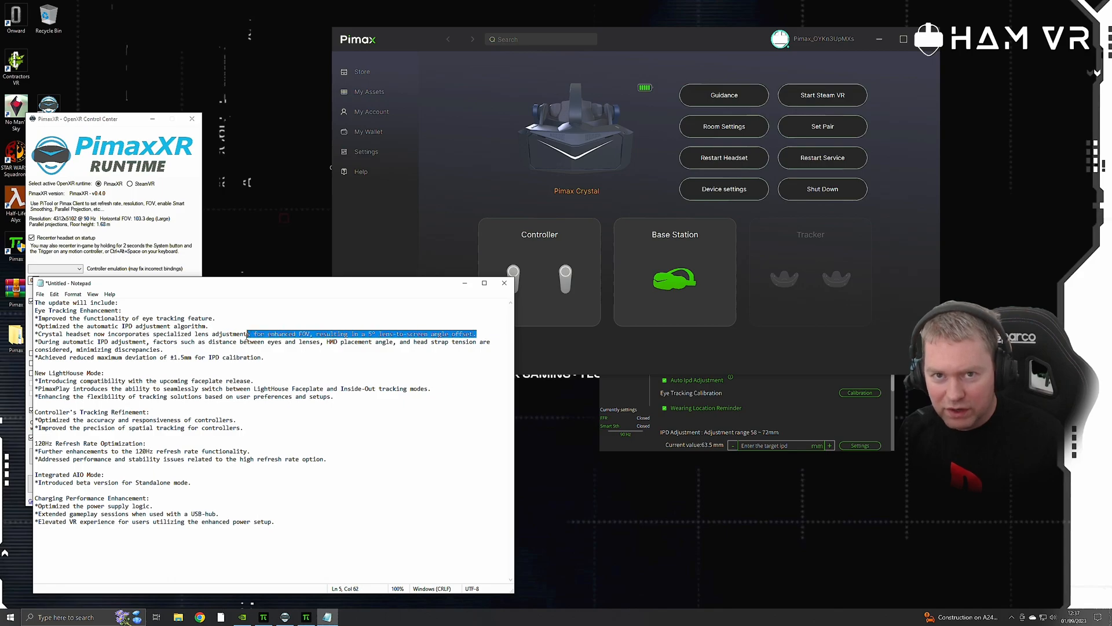
click(162, 350)
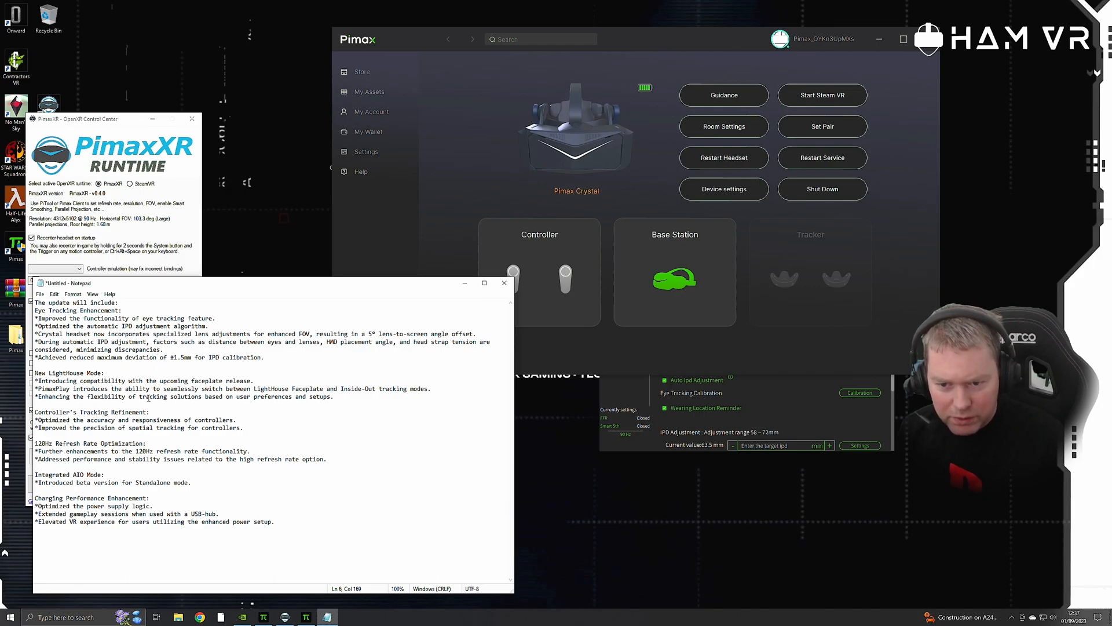
Step: Review the update notes on Lighthouse mode, controller tracking, 120Hz refresh rate, standalone mode and charging performance, highlighting key lines
drag(40, 381, 257, 383)
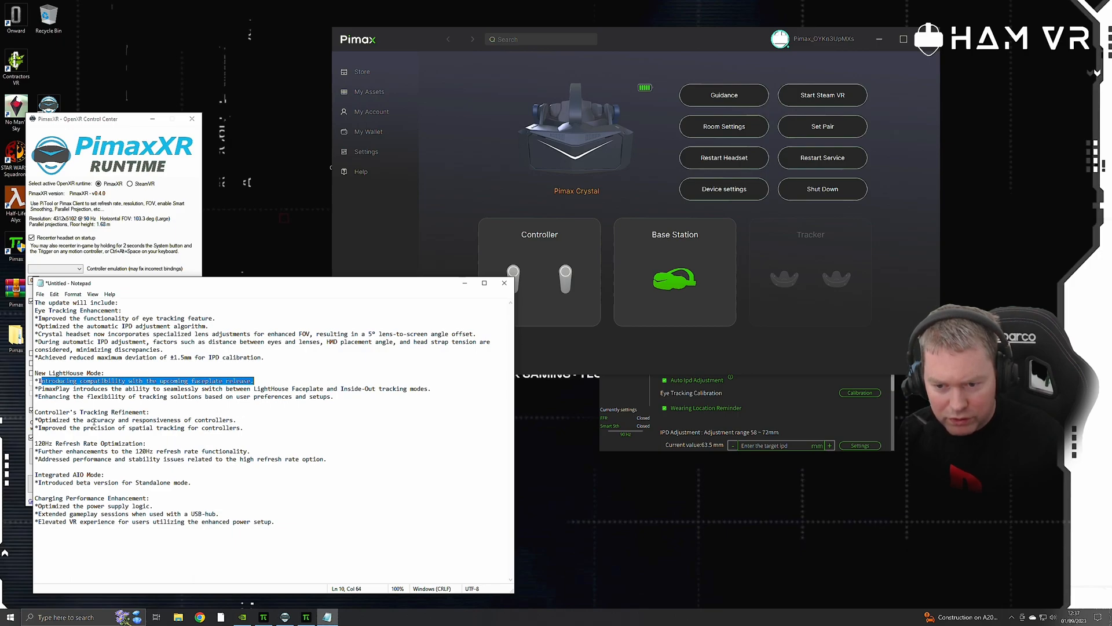
drag(83, 421, 244, 417)
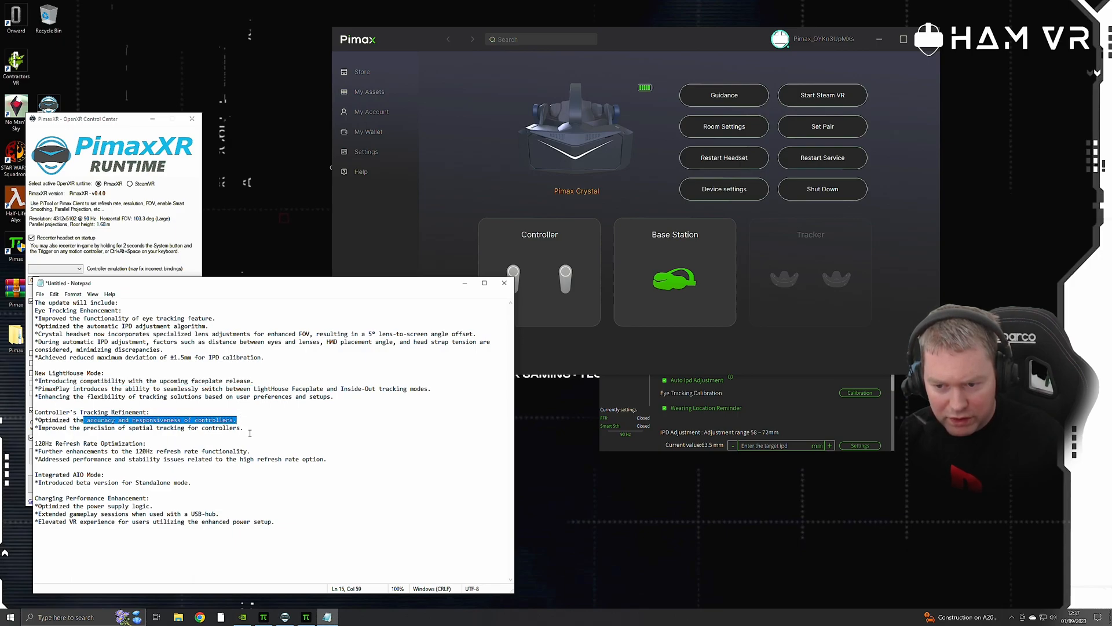
click(250, 434)
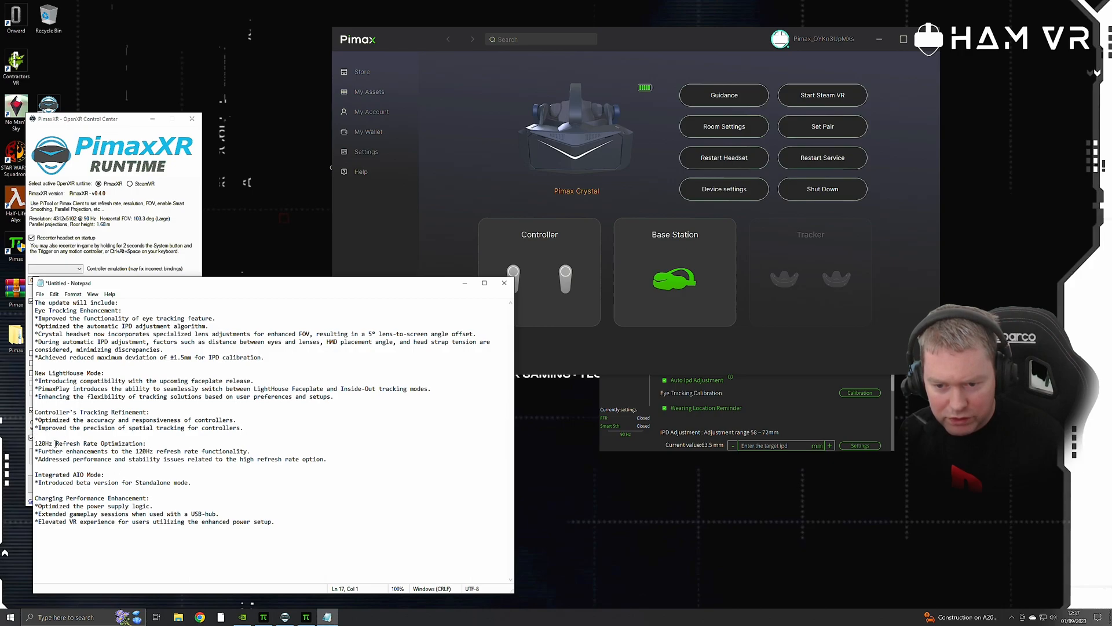
drag(35, 444, 143, 444)
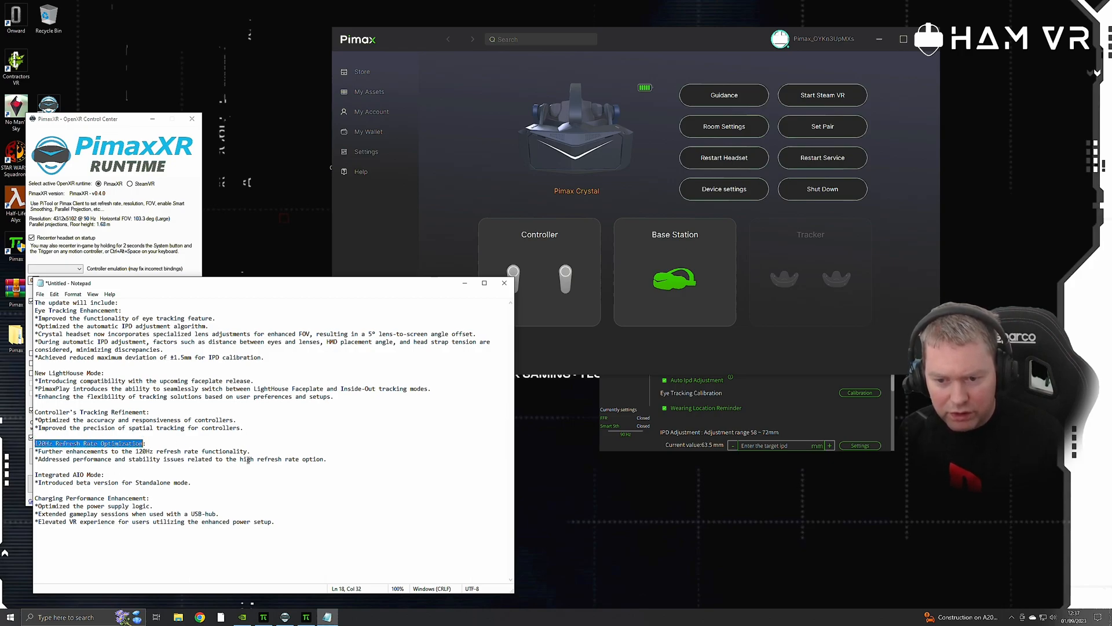
drag(251, 451, 13, 456)
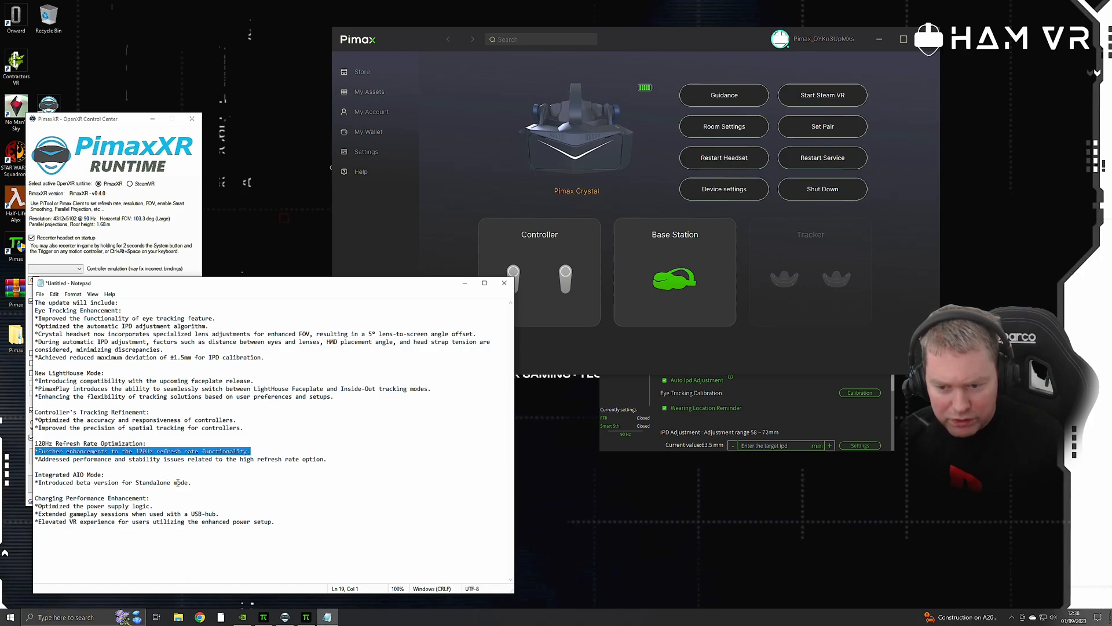
drag(198, 483, 47, 475)
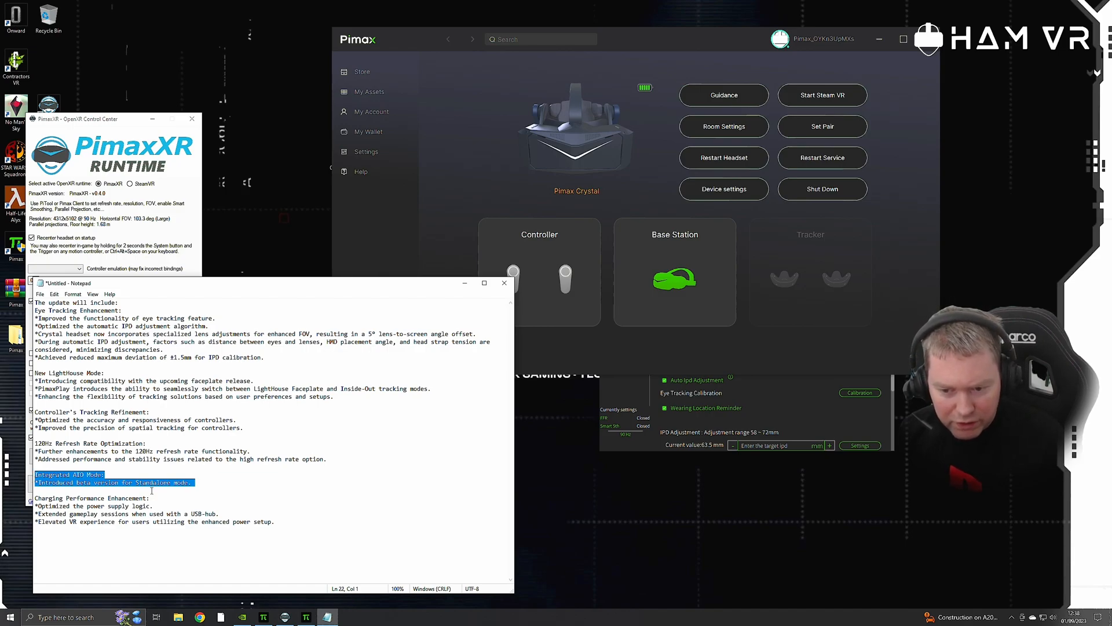
click(135, 514)
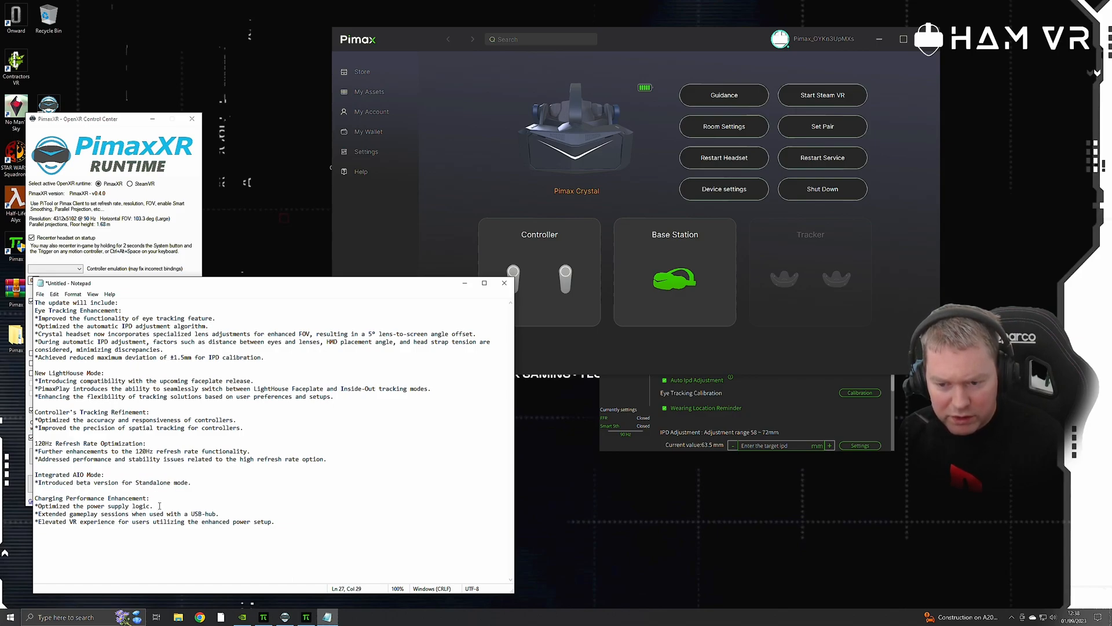
drag(159, 505, 35, 506)
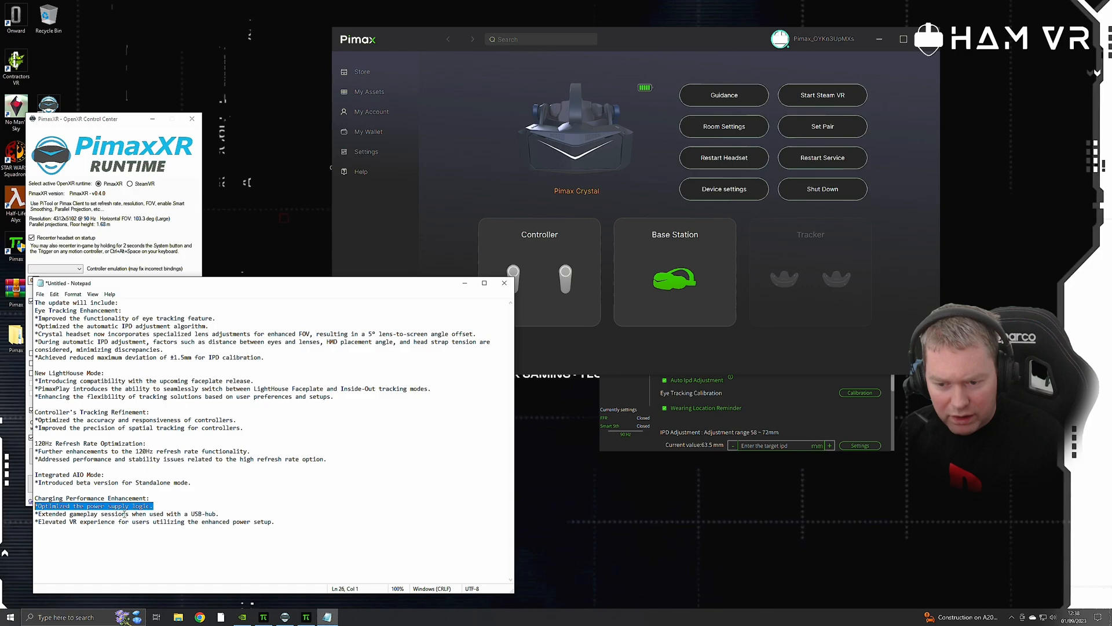
drag(218, 513, 157, 515)
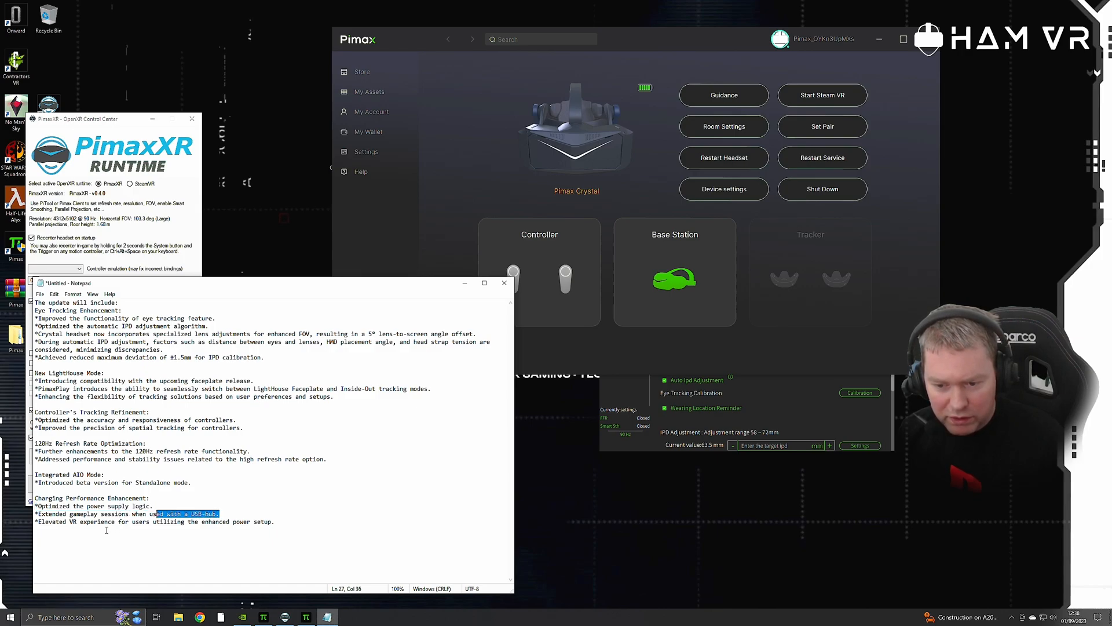
drag(67, 521, 282, 524)
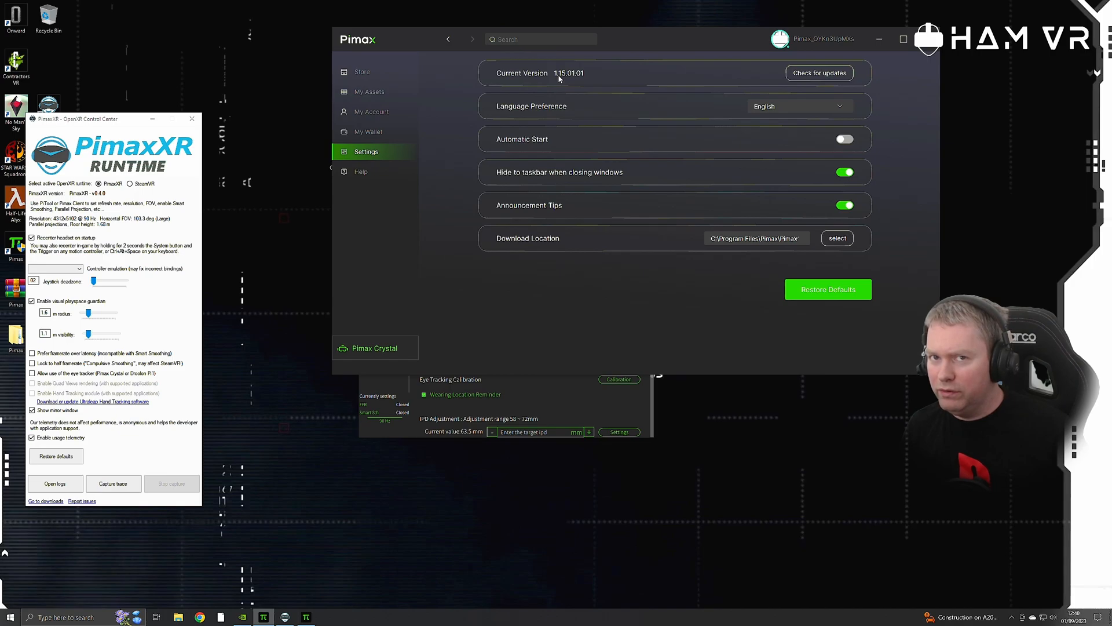
Step: Start the eye tracking calibration from the Pimax headset's device settings
click(584, 412)
click(386, 298)
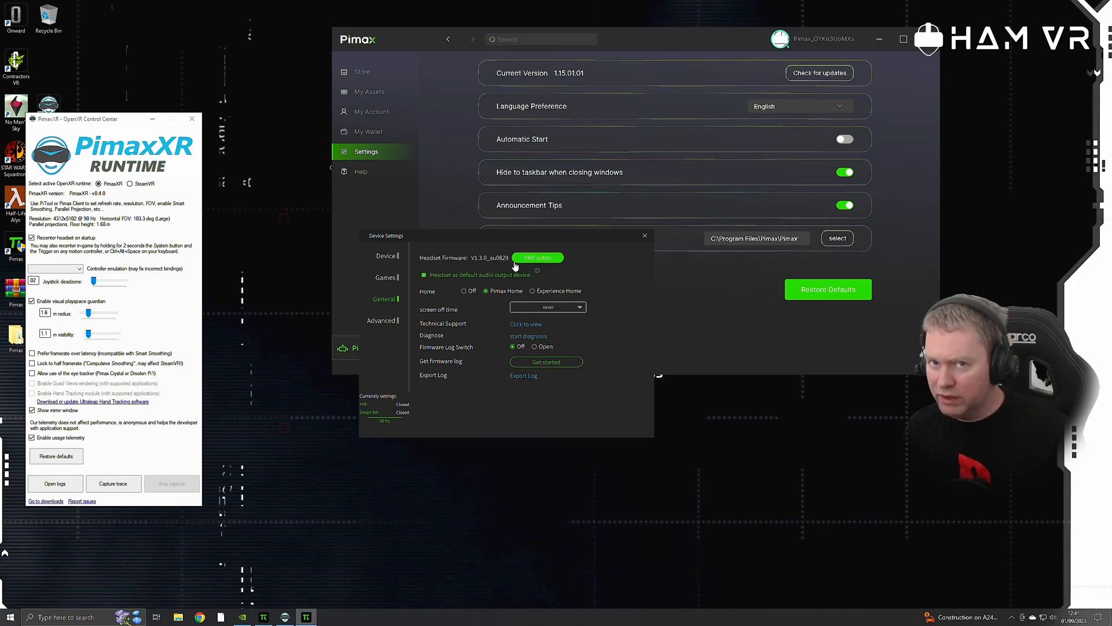
click(391, 322)
click(387, 258)
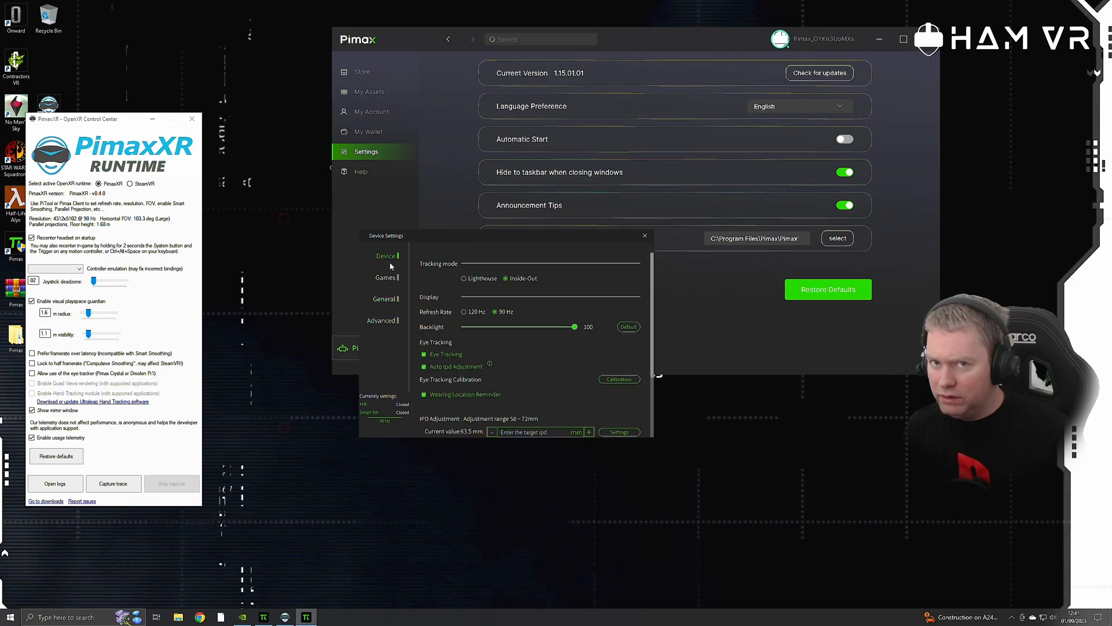
scroll(453, 341, down, 1)
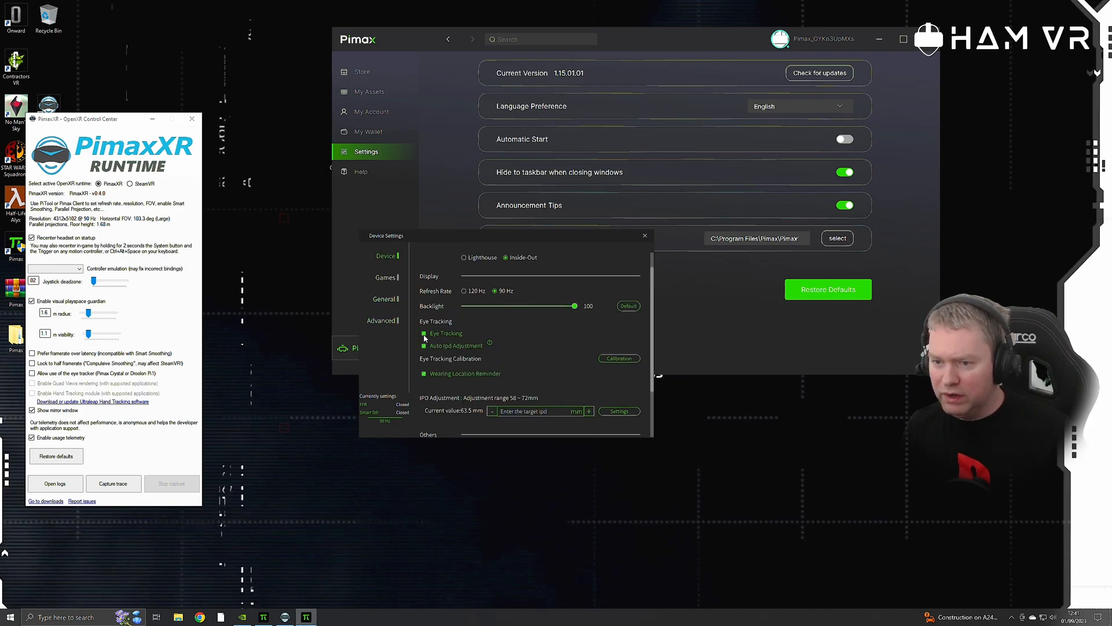
click(611, 359)
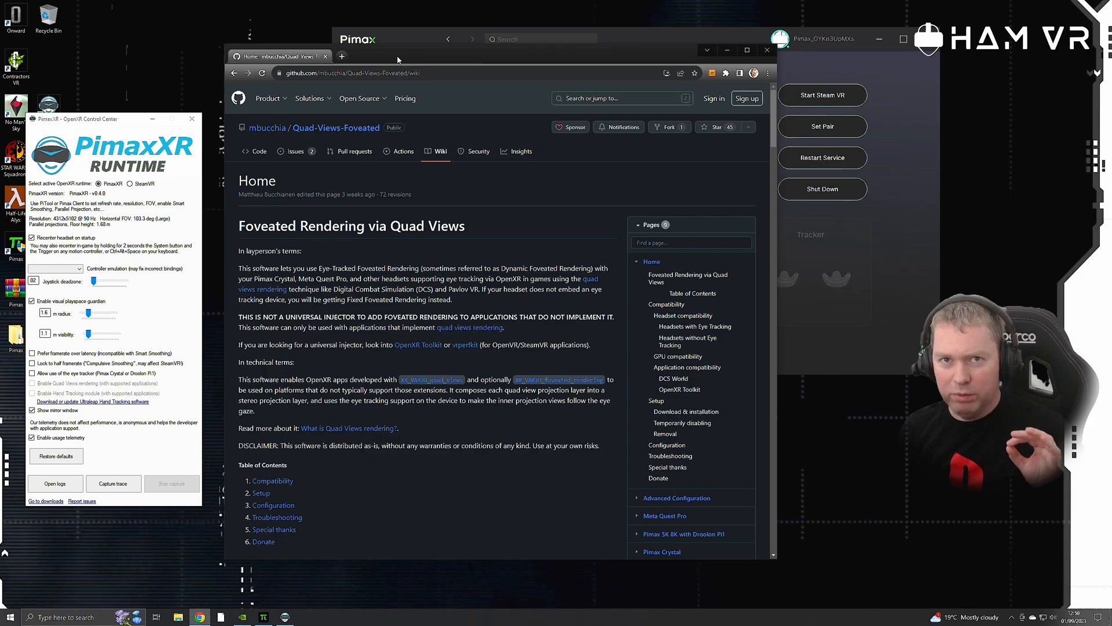
Step: Switch from the browser to the Pimax client, shift its window aside and open the headset's device settings
click(392, 40)
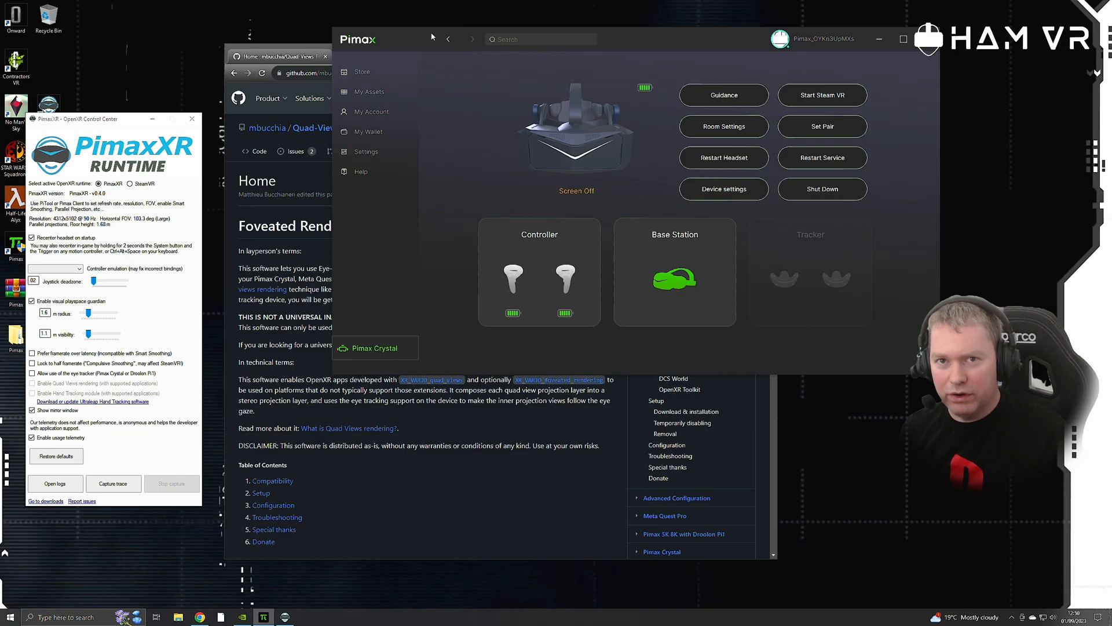
drag(624, 36, 716, 43)
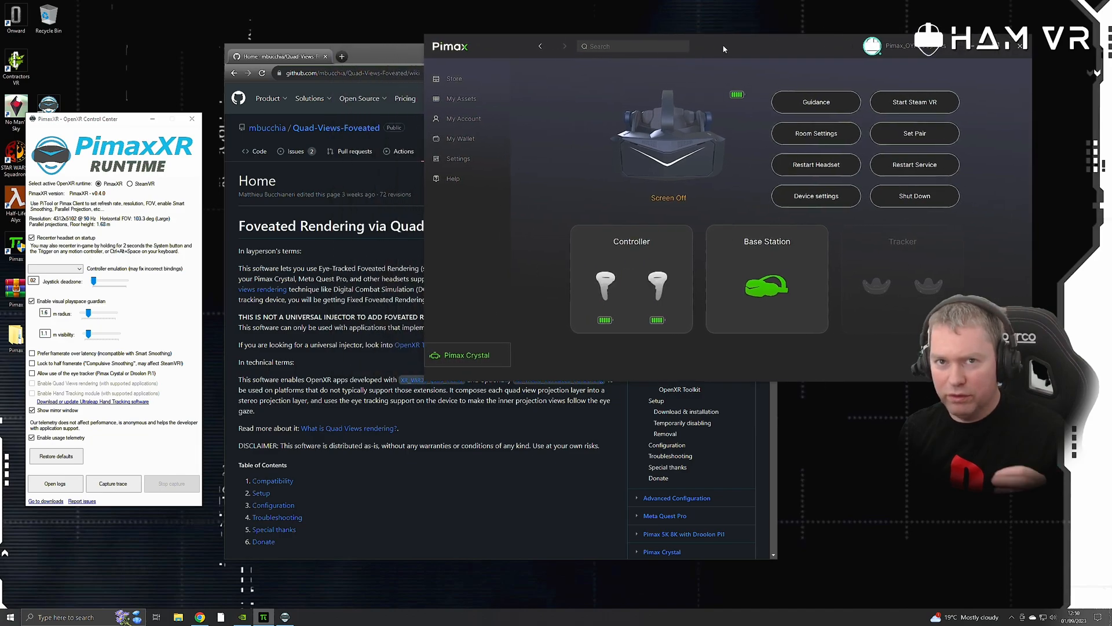
click(385, 61)
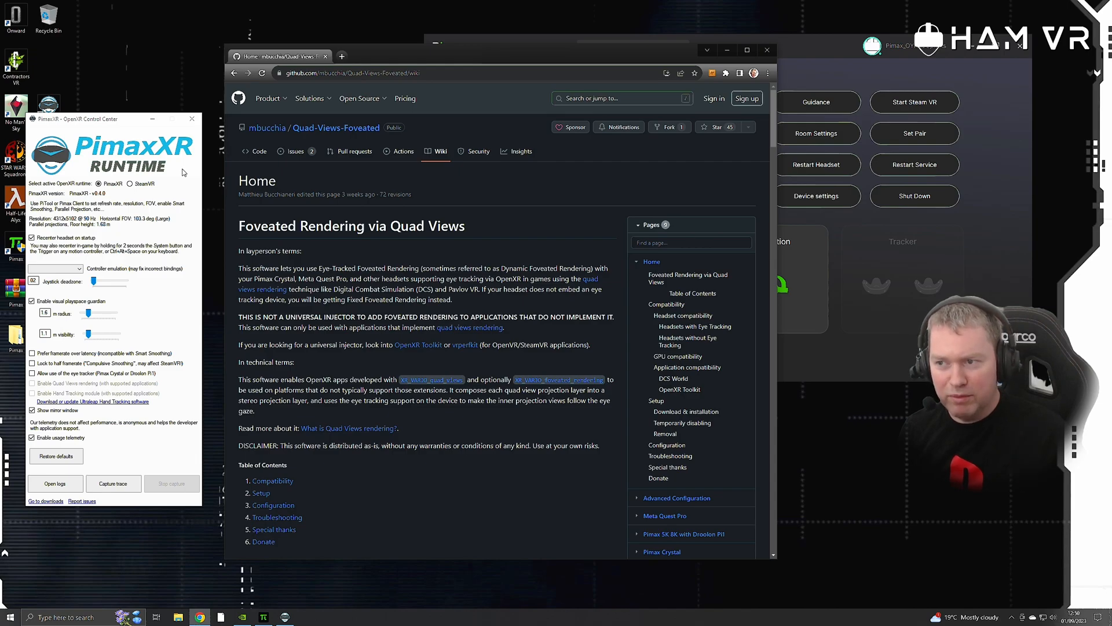
click(820, 67)
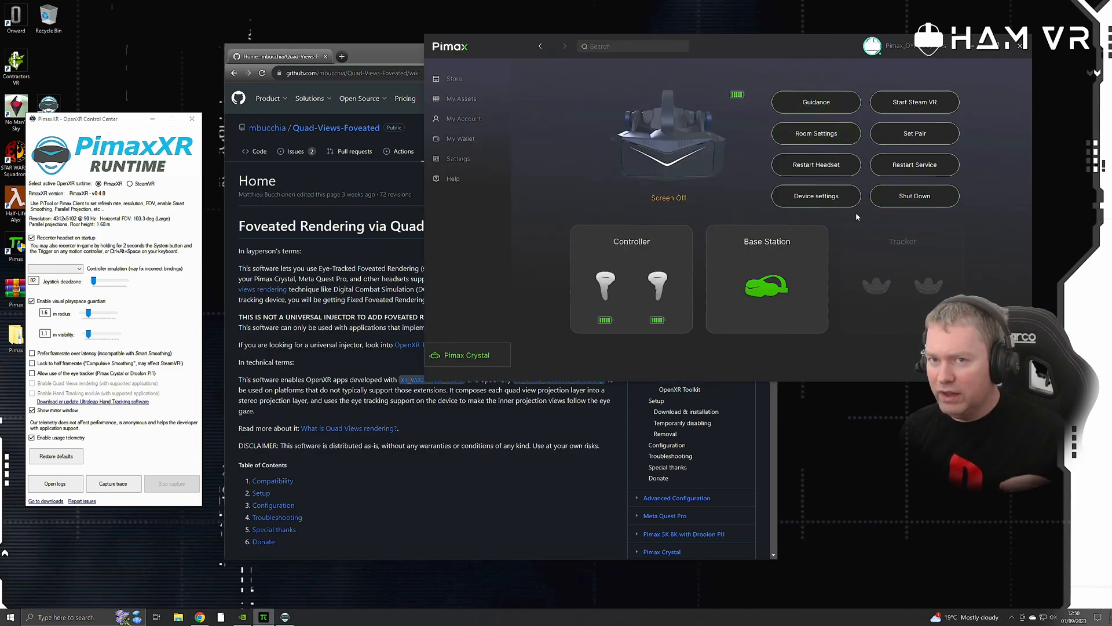
click(816, 195)
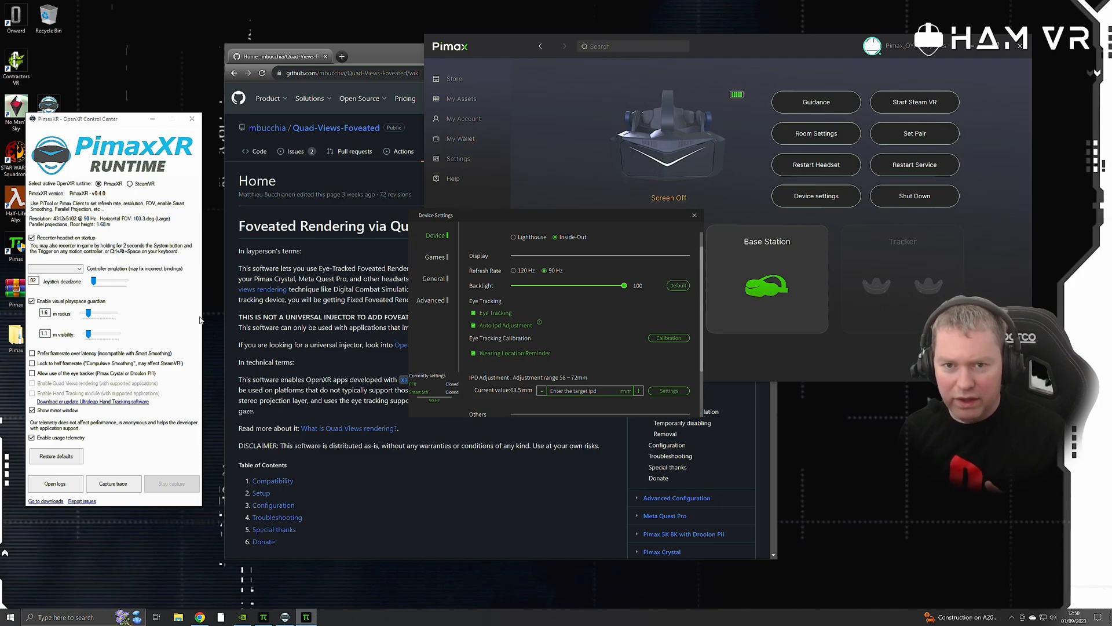
Step: Switch to the PimaxXR Control Center and allow use of the eye tracker (Pimax Crystal or Droolon Pi1)
click(183, 335)
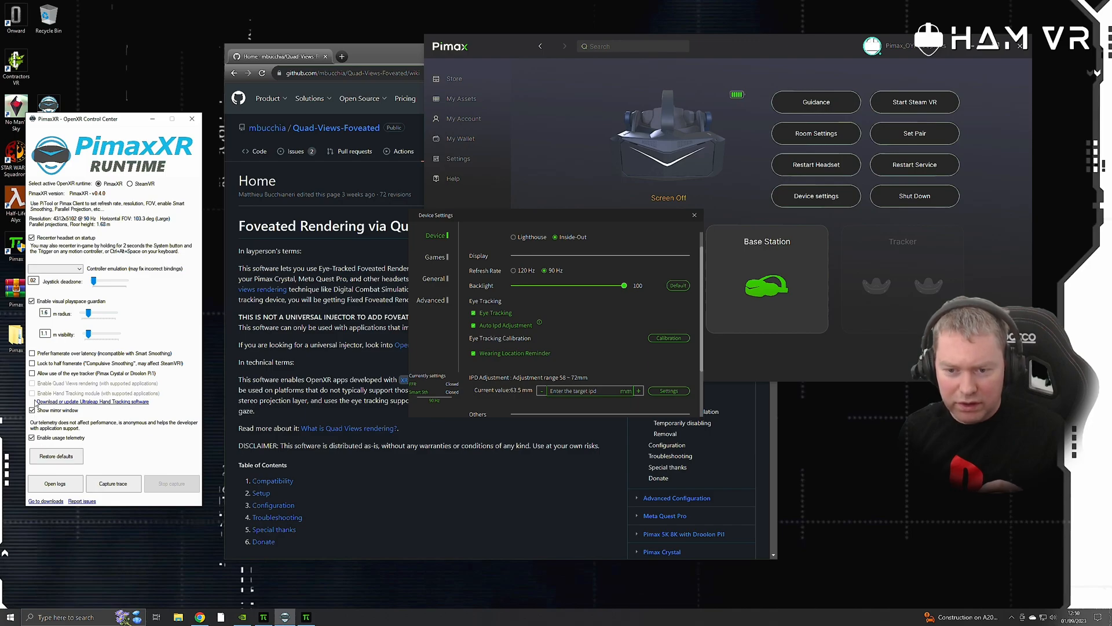
click(31, 373)
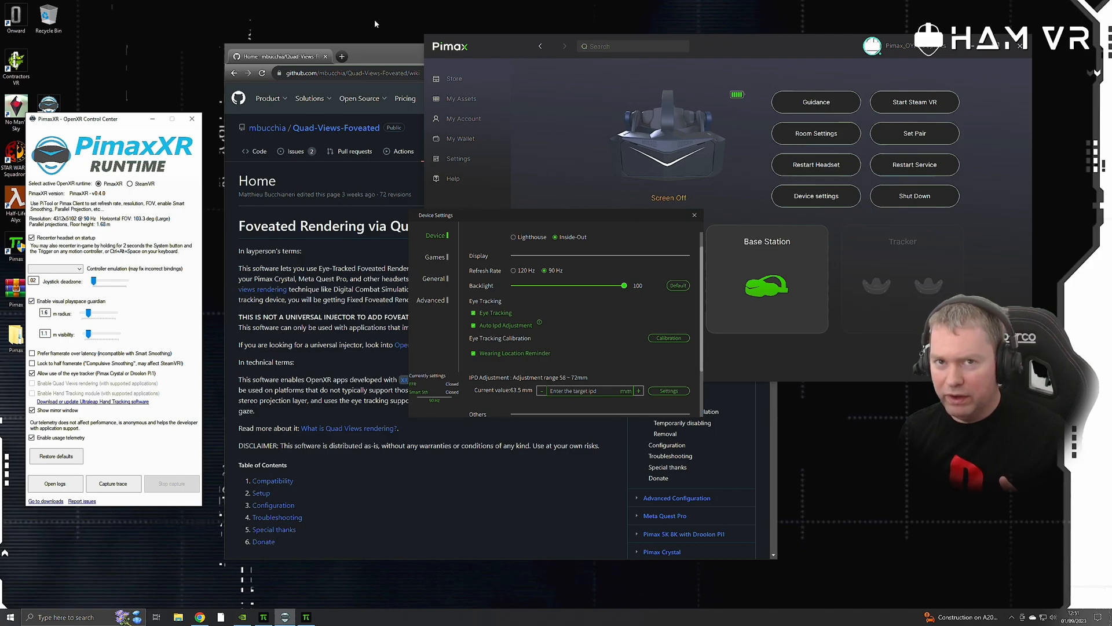
Step: Switch to the browser with the Quad-Views-Foveated wiki and maximize its window
click(374, 55)
drag(371, 54, 565, 58)
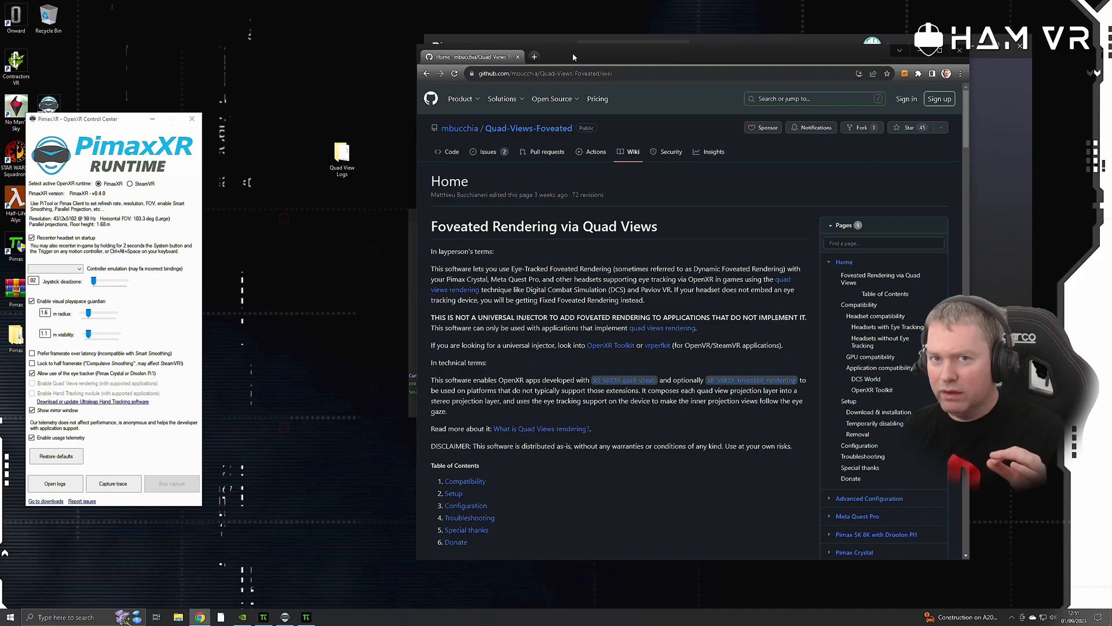
drag(572, 55, 412, 62)
double_click(429, 65)
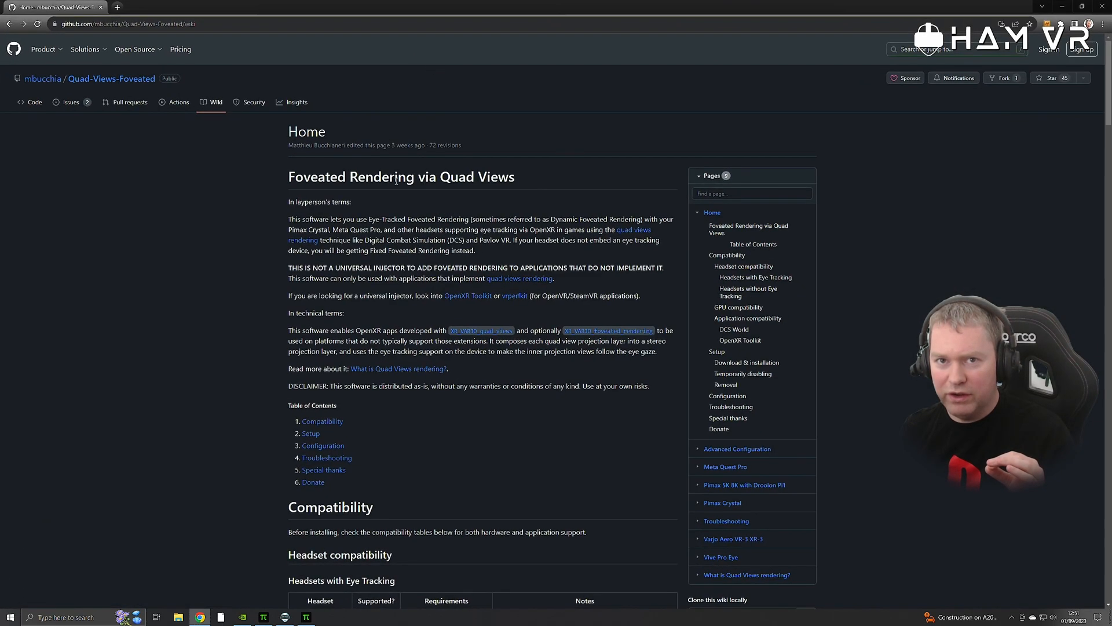
Step: Examine the wiki's OpenXR Toolkit compatibility notes, download and installation instructions, and configuration and troubleshooting sections
scroll(440, 301, down, 15)
scroll(448, 305, down, 18)
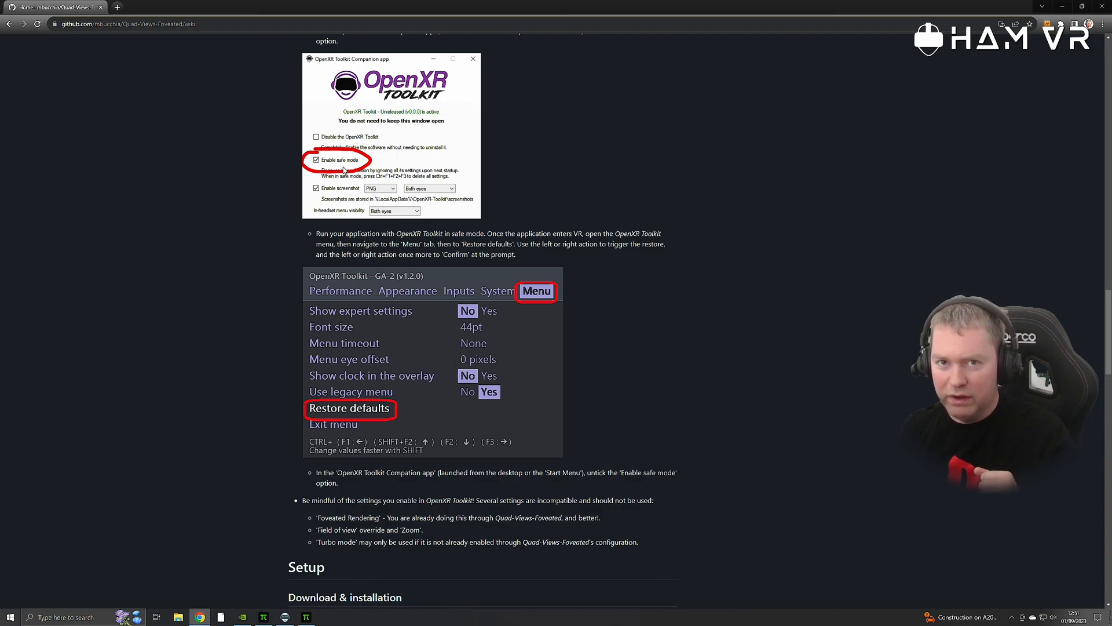
scroll(359, 167, down, 8)
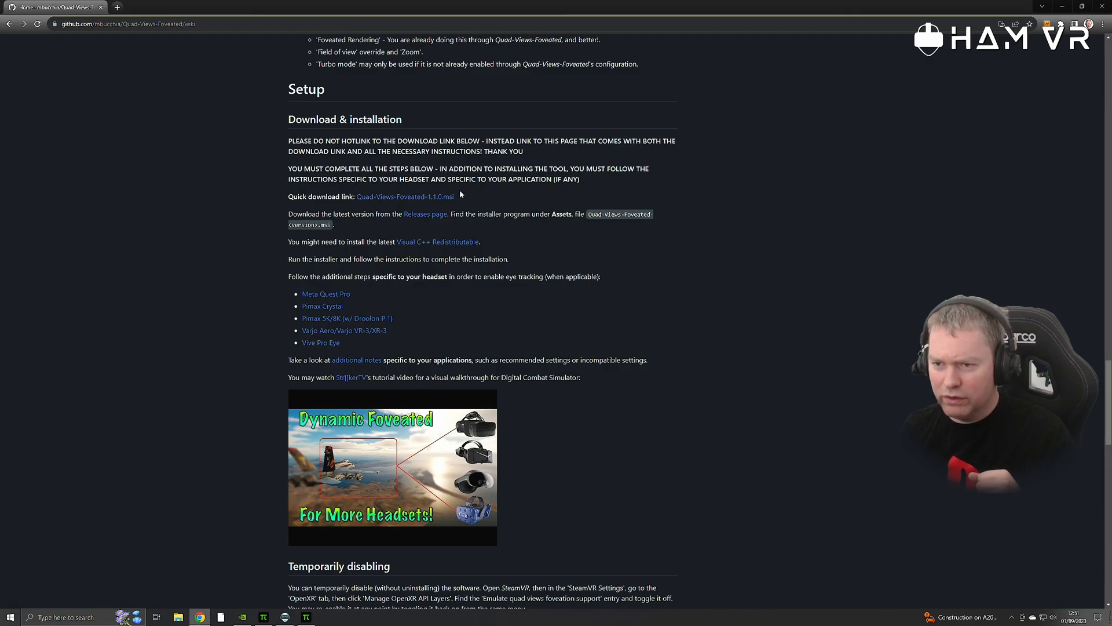
scroll(469, 212, up, 2)
scroll(468, 212, up, 7)
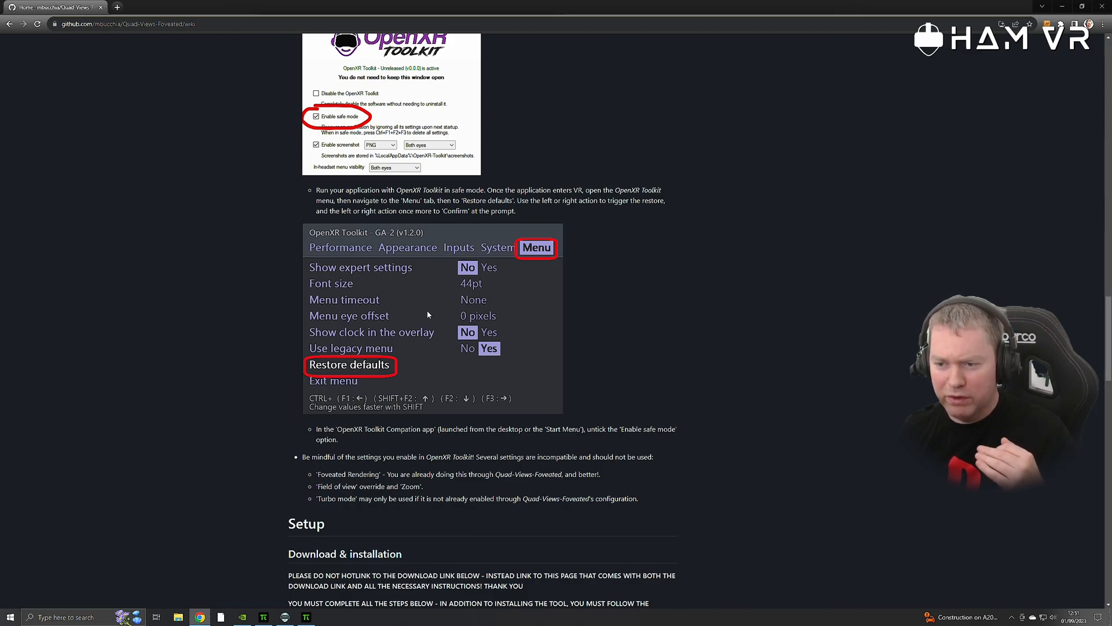
scroll(431, 314, down, 7)
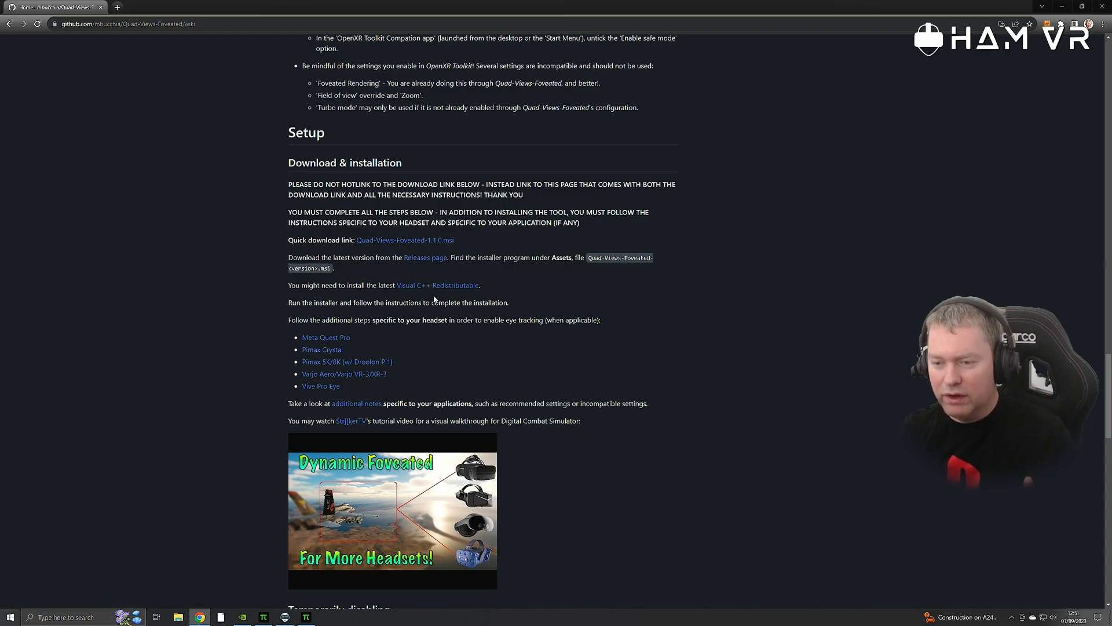
scroll(435, 299, down, 2)
scroll(434, 299, down, 4)
scroll(435, 299, down, 11)
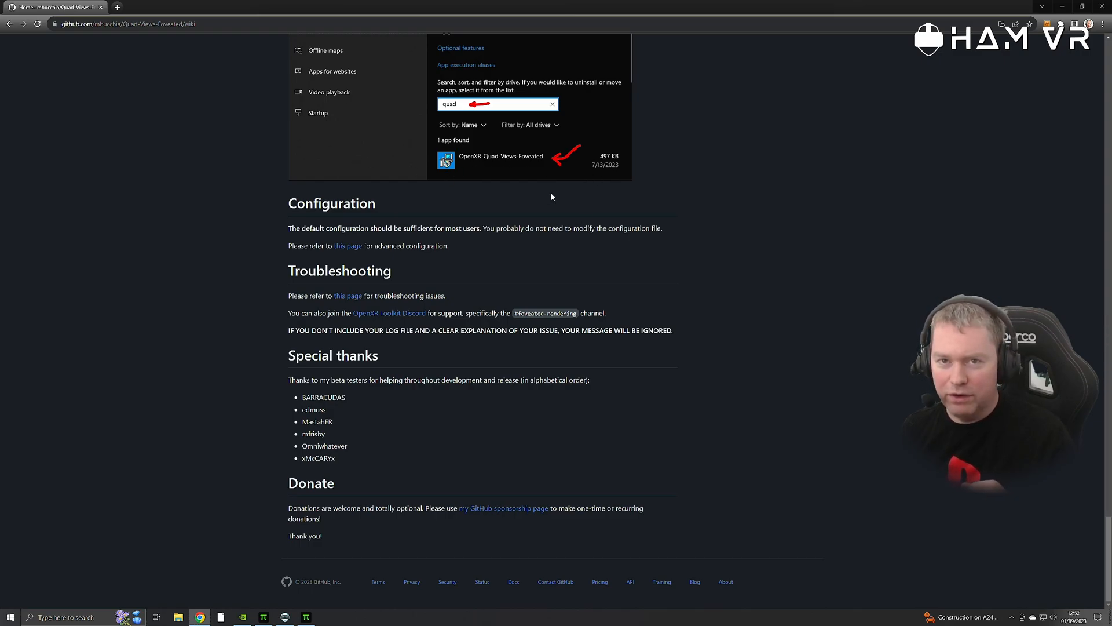
Step: Jump to the wiki's troubleshooting section, open the linked Troubleshooting page and examine its notes on the log file content
scroll(759, 304, up, 3)
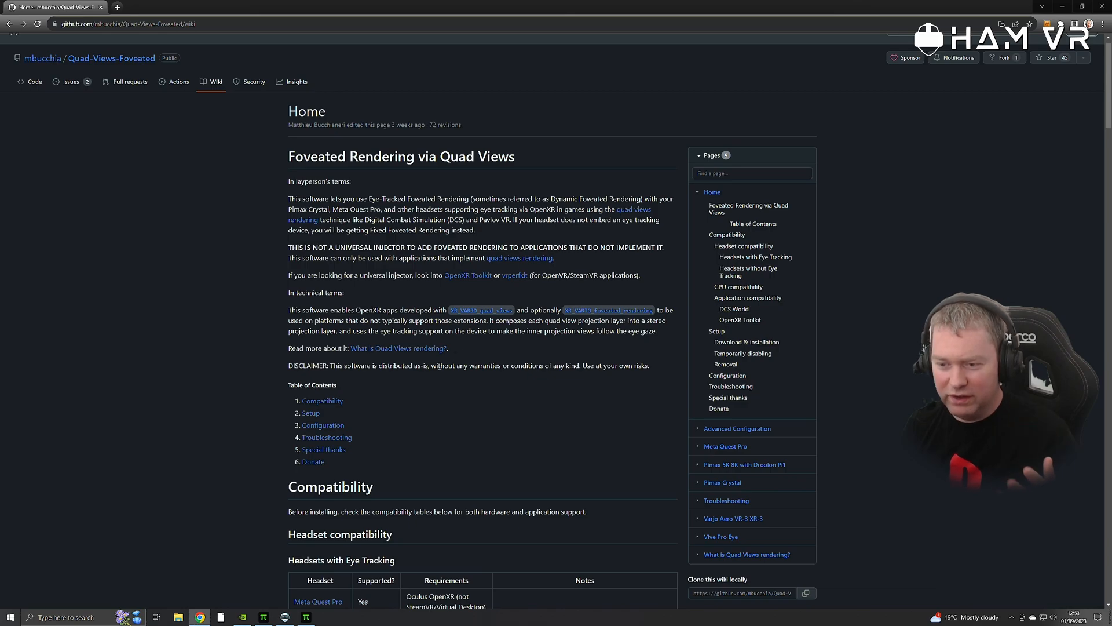
click(347, 438)
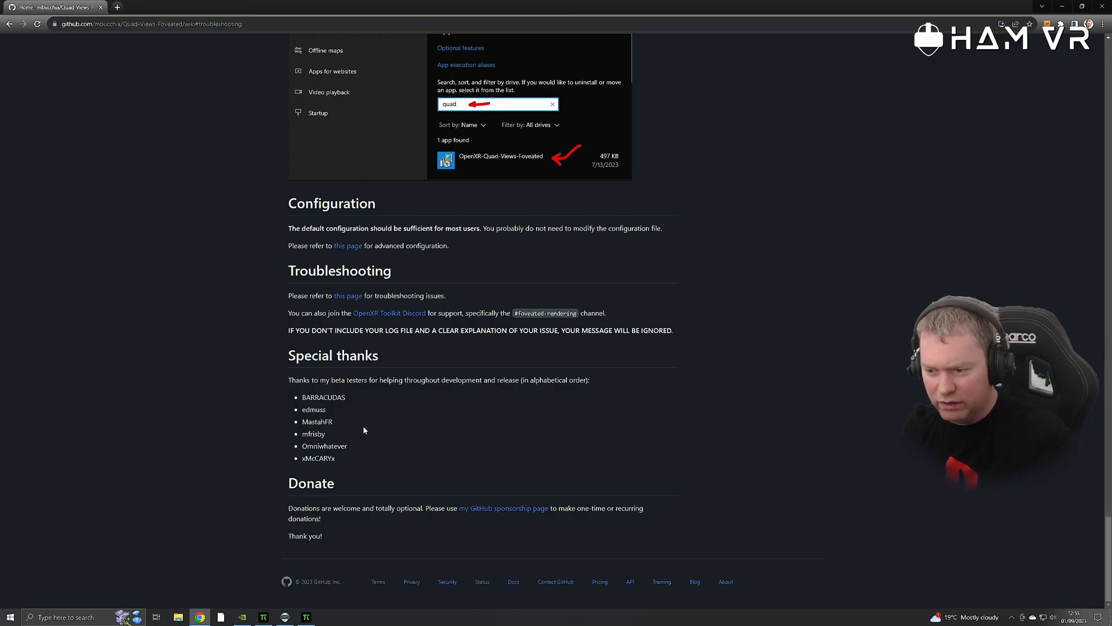
scroll(363, 428, up, 4)
scroll(364, 429, down, 4)
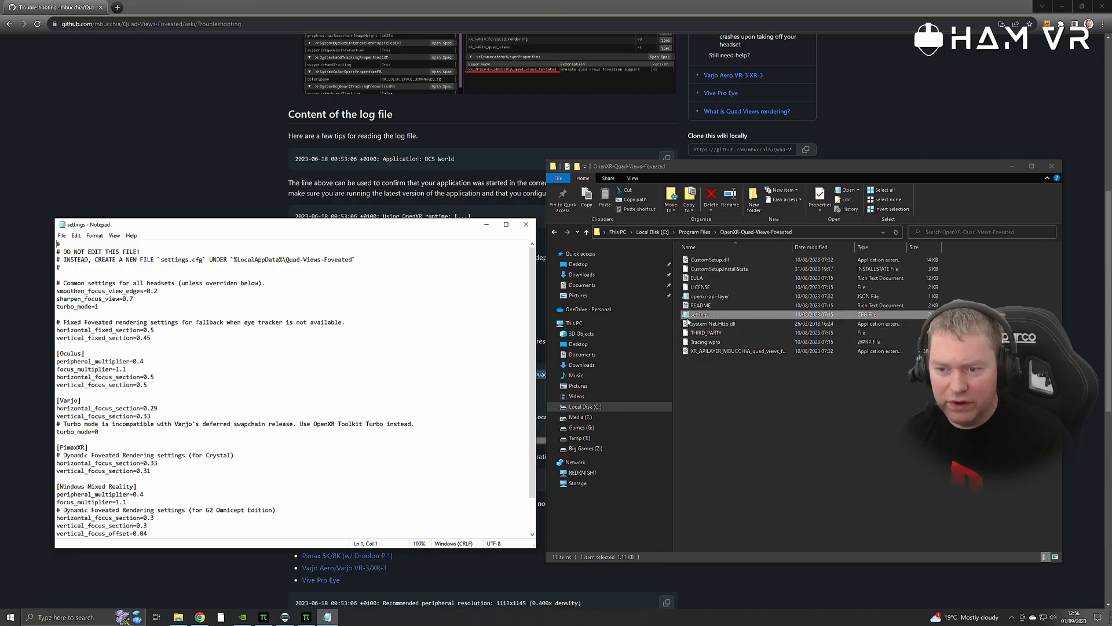
Step: Examine the Quad-Views-Foveated settings file: the PimaxXR section, the common headset settings and the folder path for a custom settings.cfg
scroll(340, 363, down, 2)
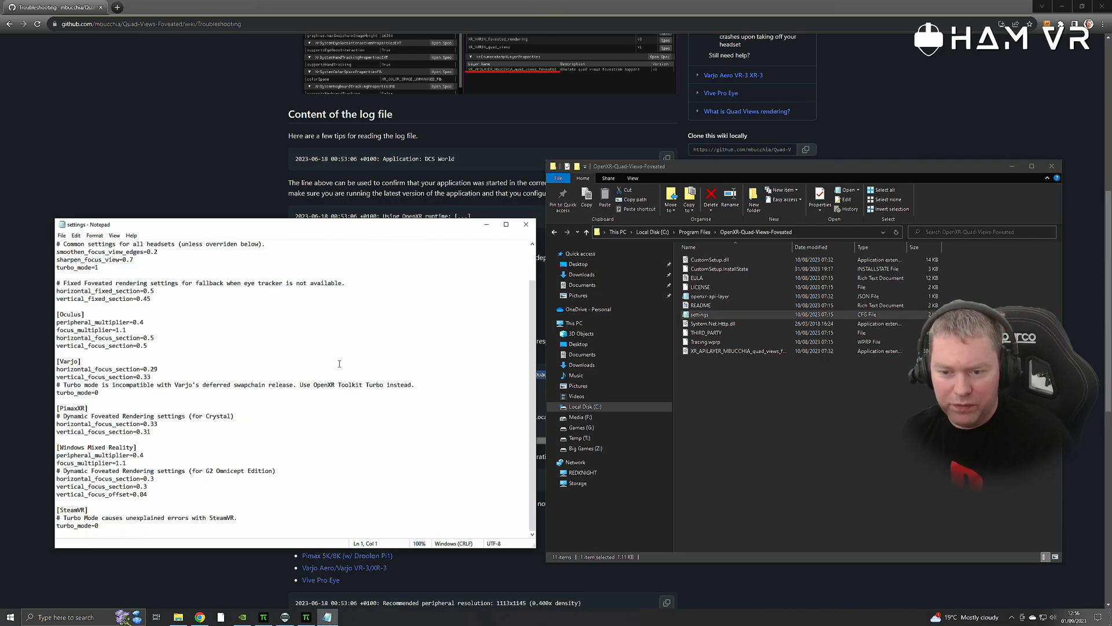
drag(88, 408, 53, 411)
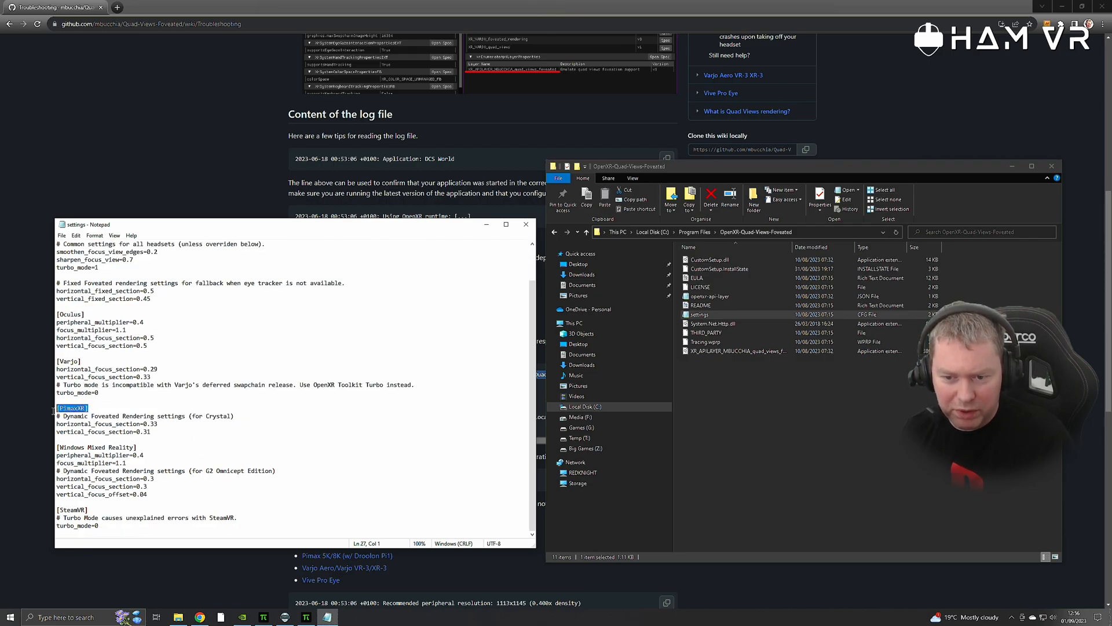
scroll(163, 446, up, 2)
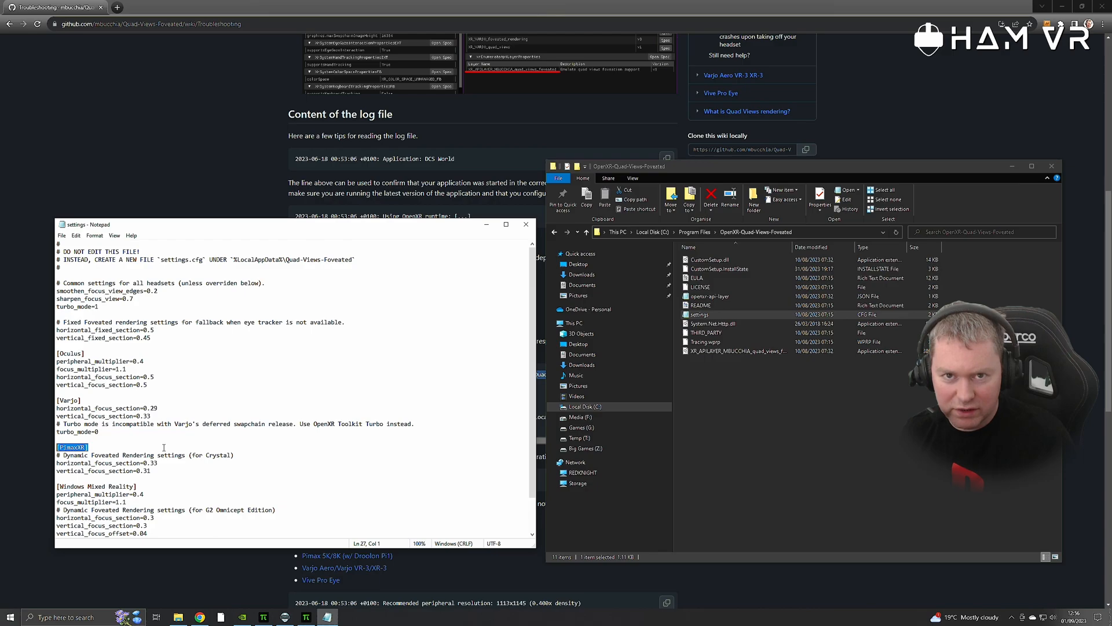
drag(100, 307, 56, 291)
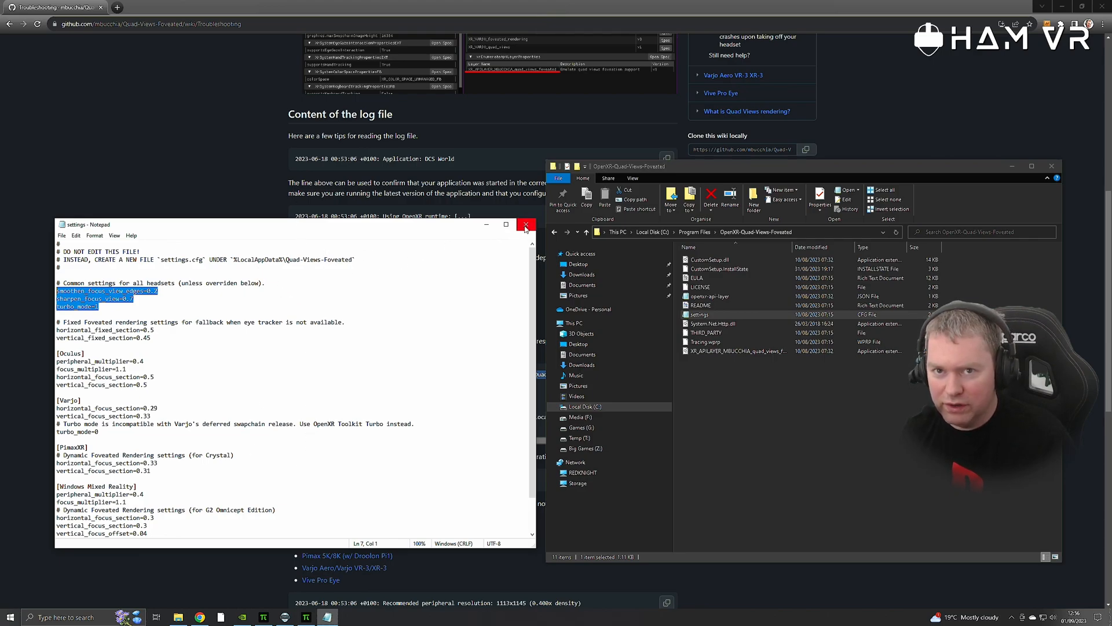
click(295, 265)
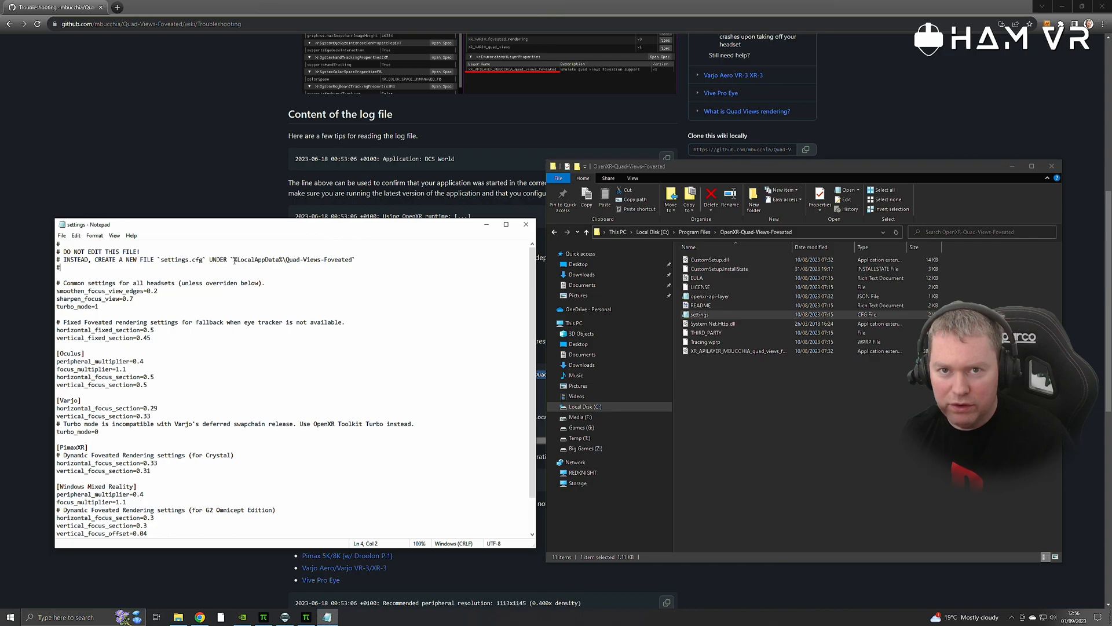
drag(232, 259, 352, 261)
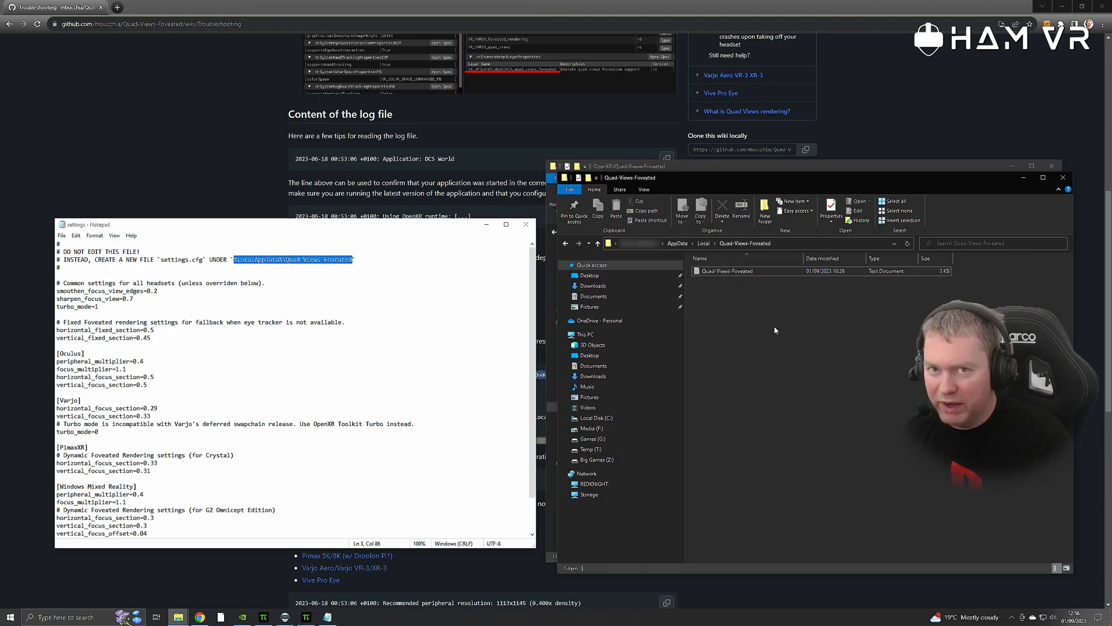
Step: Open the Quad-Views-Foveated log file and examine its entries for the application, found options, focus resolution and pixel savings
right_click(731, 272)
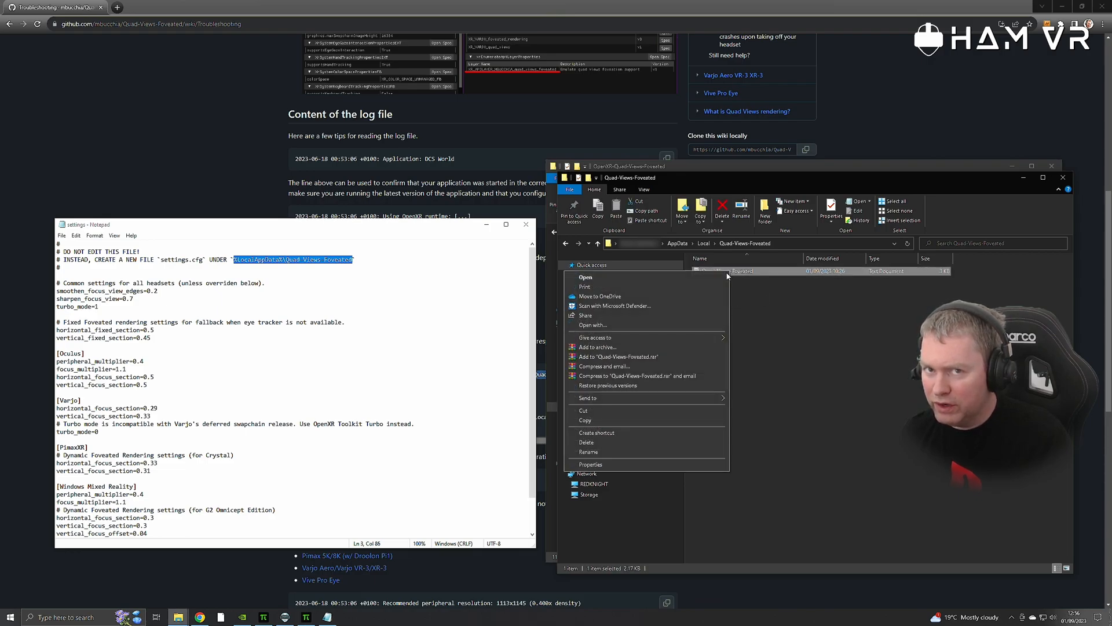
click(635, 278)
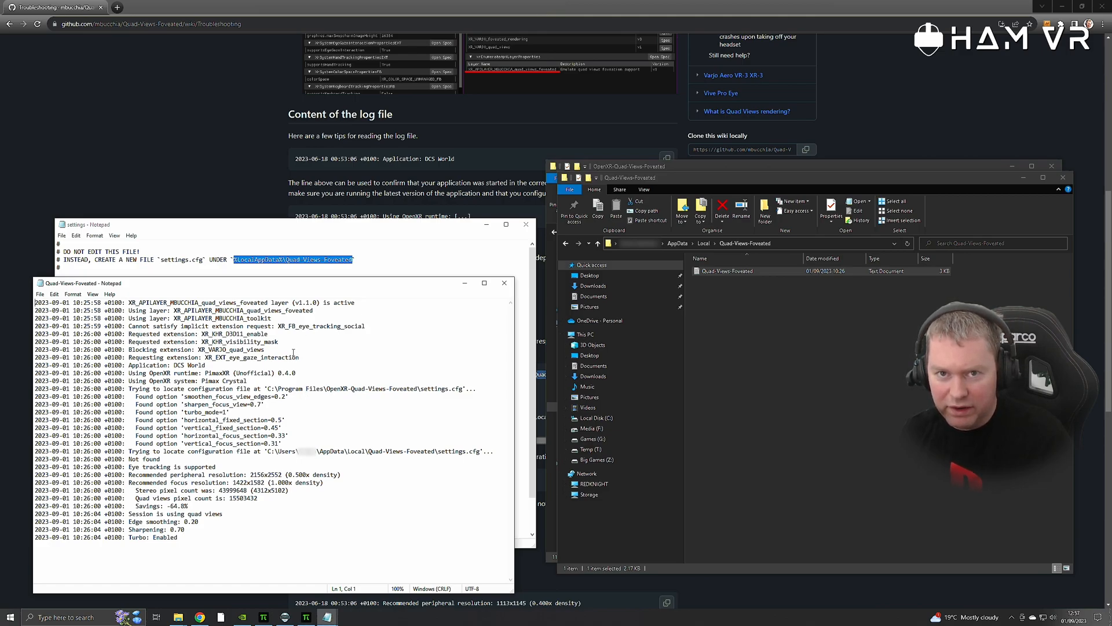
drag(206, 366, 130, 375)
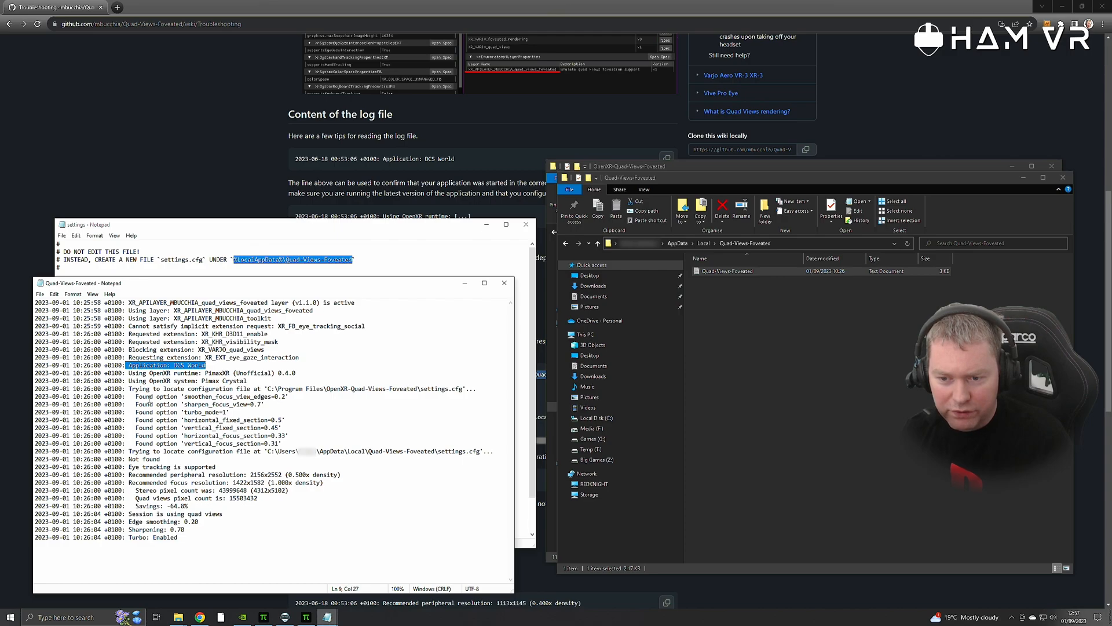
drag(137, 398, 295, 443)
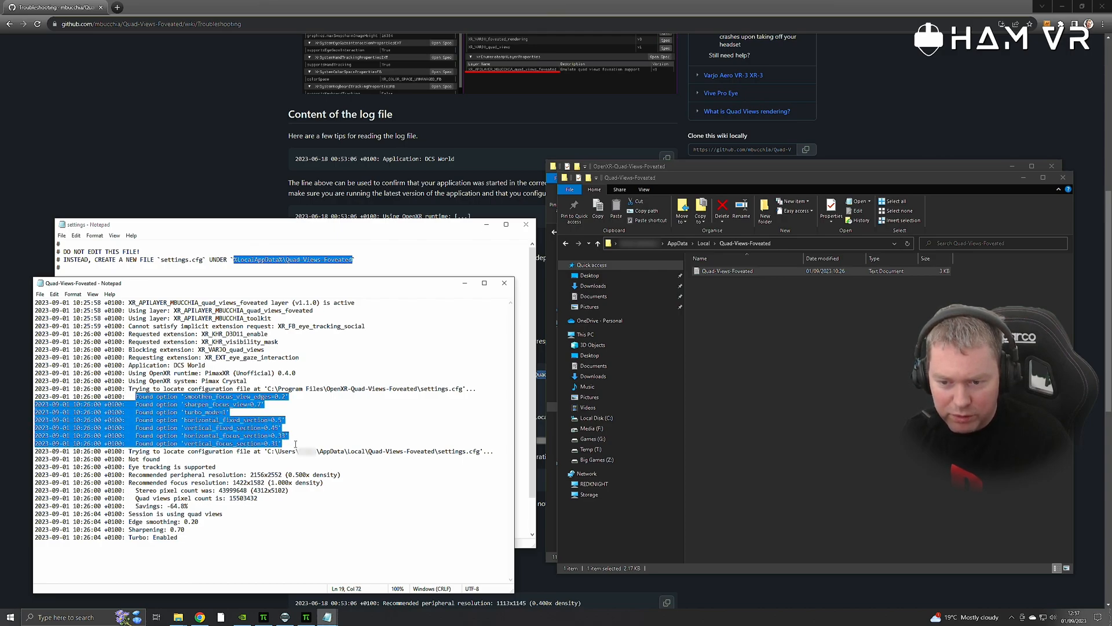
drag(126, 483, 286, 512)
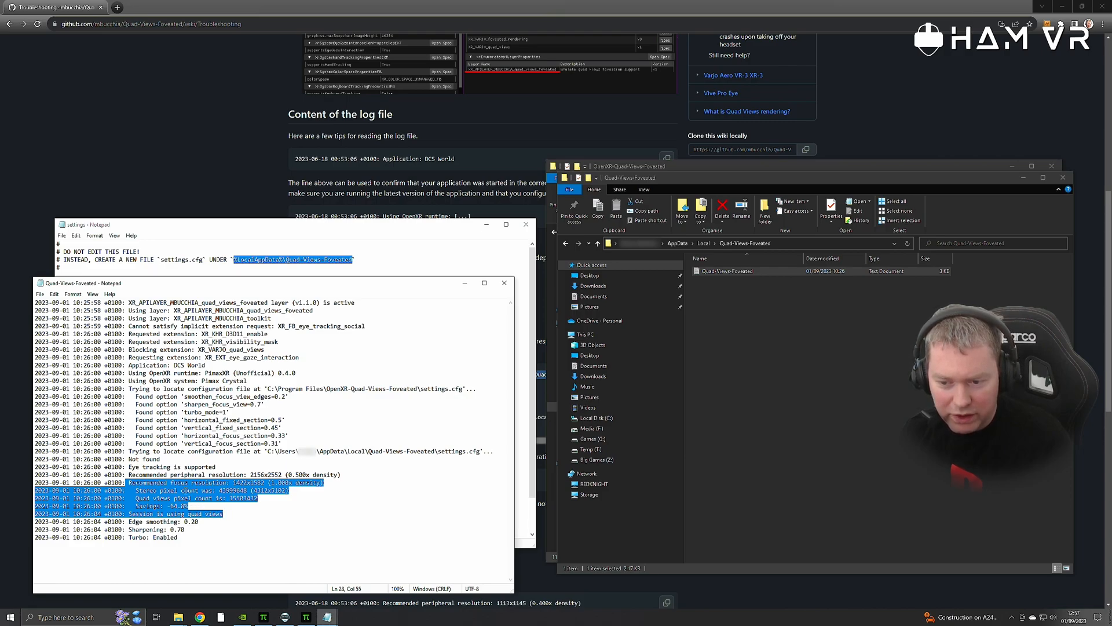
click(181, 490)
mouse_move(192, 508)
mouse_down()
mouse_move(169, 507)
mouse_move(189, 507)
mouse_up()
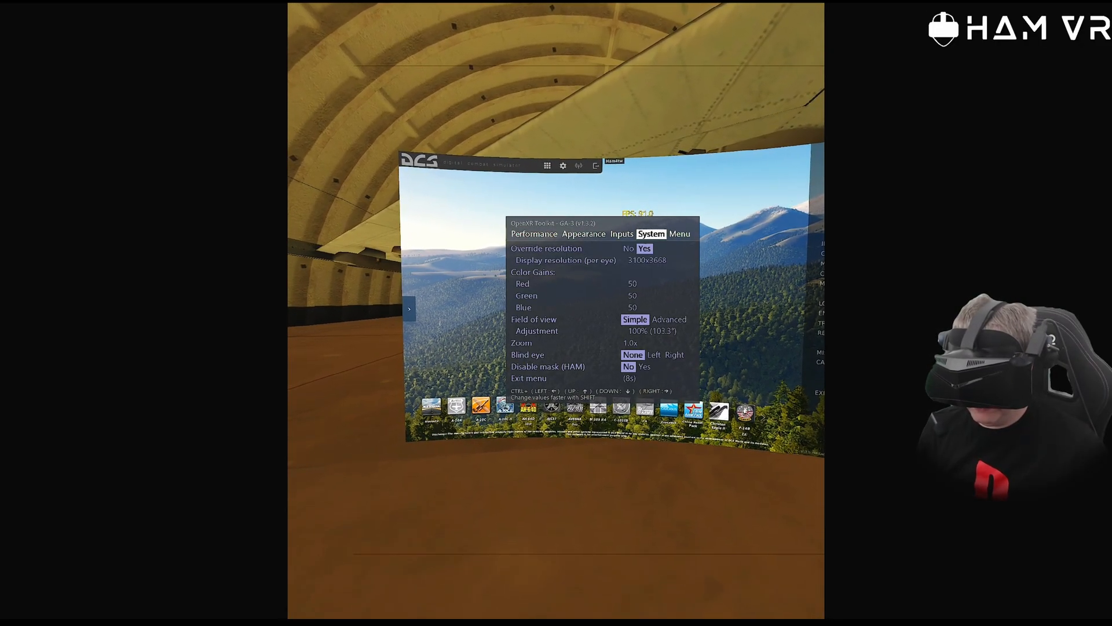
Step: In DCS World, check the OpenXR Toolkit's per-eye display resolution override and bring up its performance settings
key(ctrl+Down)
key(ctrl+Down)
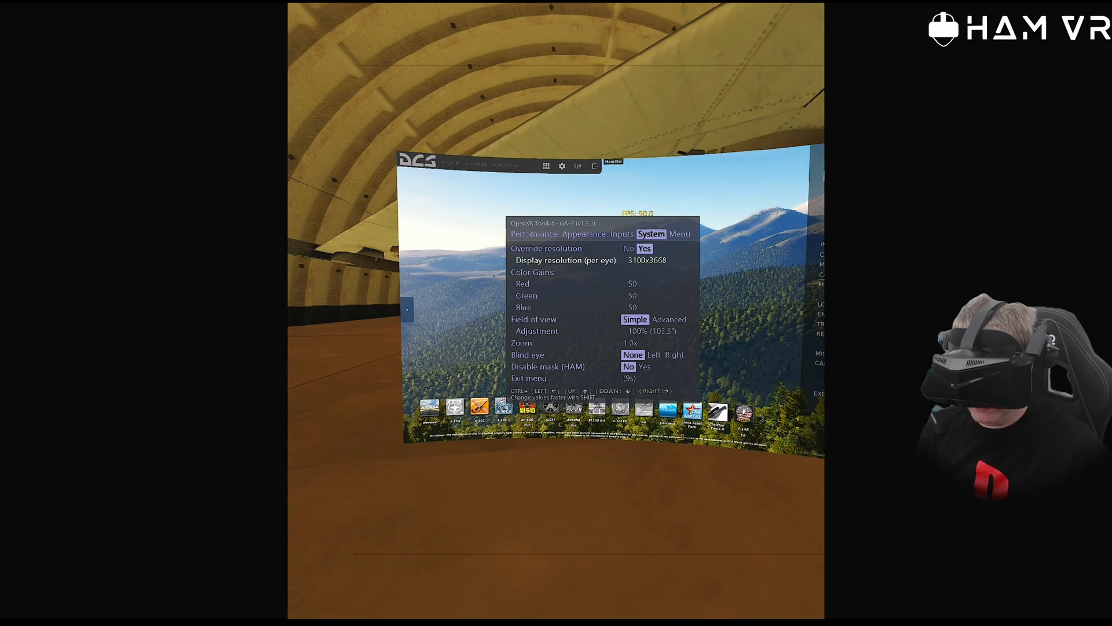
key(ctrl+Up)
key(ctrl+Up)
key(ctrl+Left)
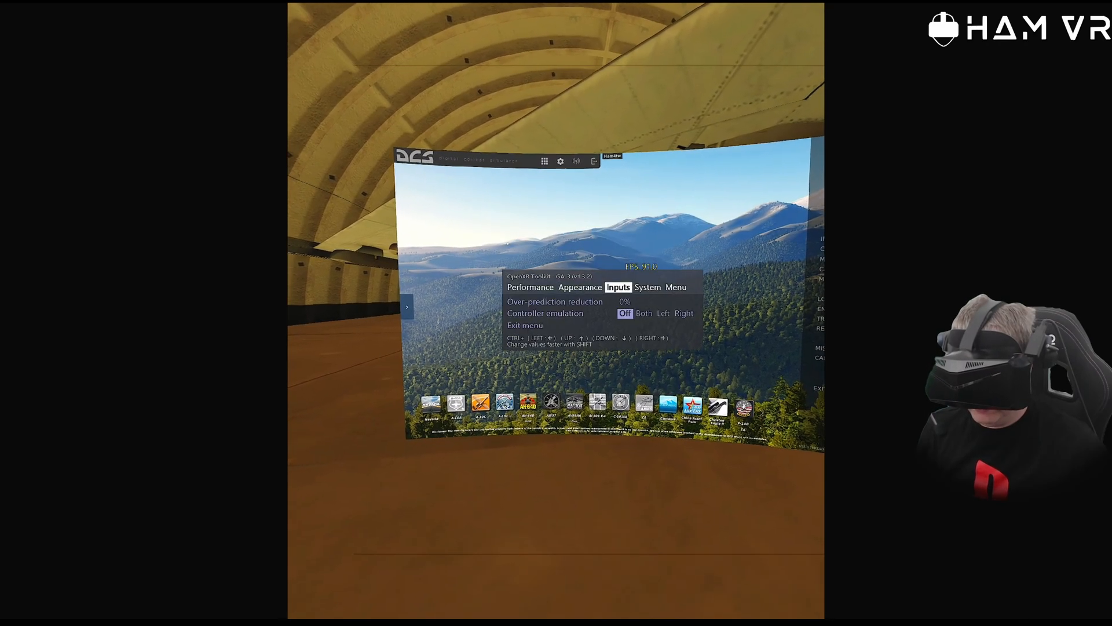
key(ctrl+Left)
key(ctrl+Left)
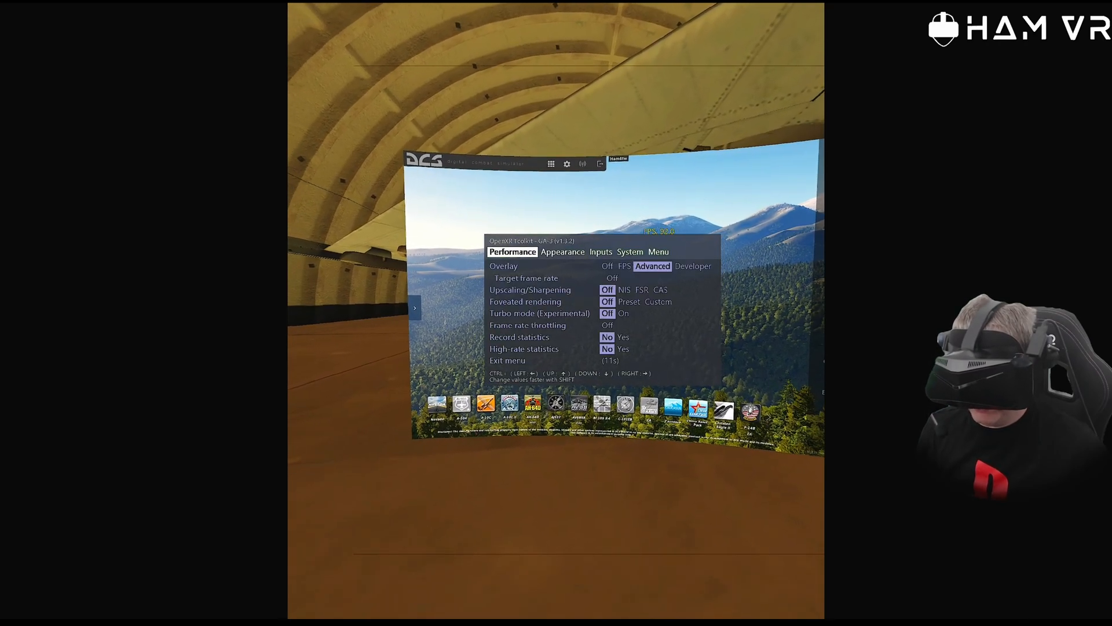